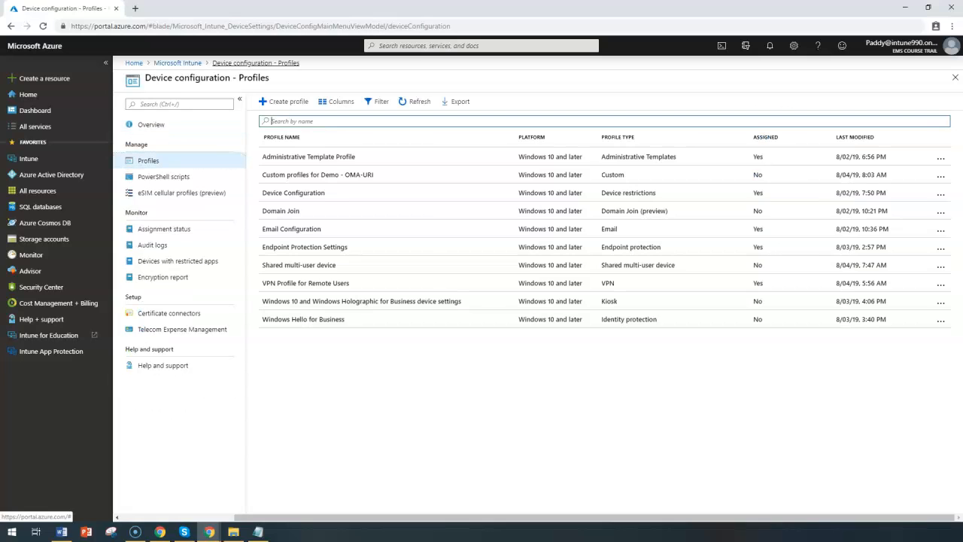
Step: Open the Intune device configuration profiles and start creating a new profile
left_click(172, 63)
left_click(173, 209)
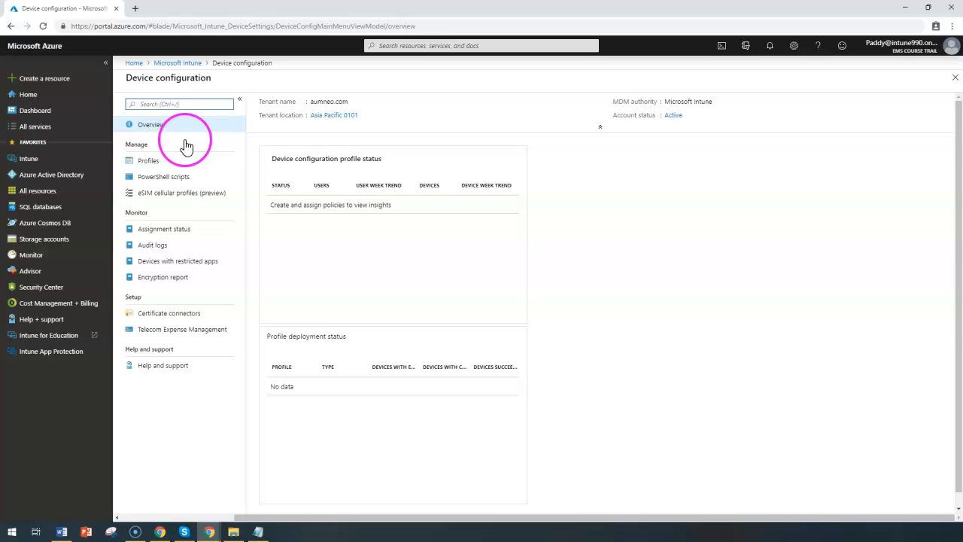
left_click(150, 160)
left_click(275, 106)
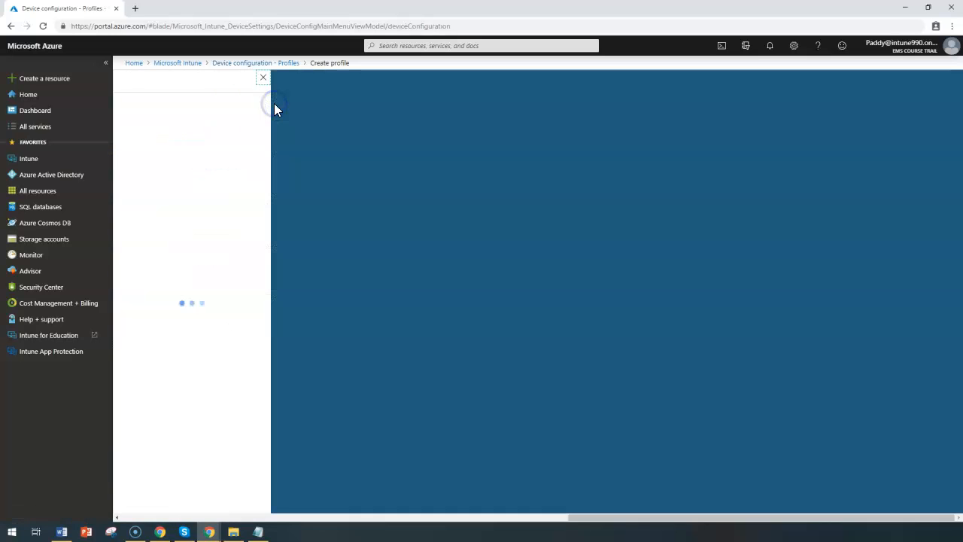
Step: Enter "Windows 8.1 Phone Profile APAC Region" as both the name and the description of the new profile
type("Windows 8.1 Phone Profile APAC Region")
left_click(172, 149)
type("Windows 8.1 Phone Profile APAC Region")
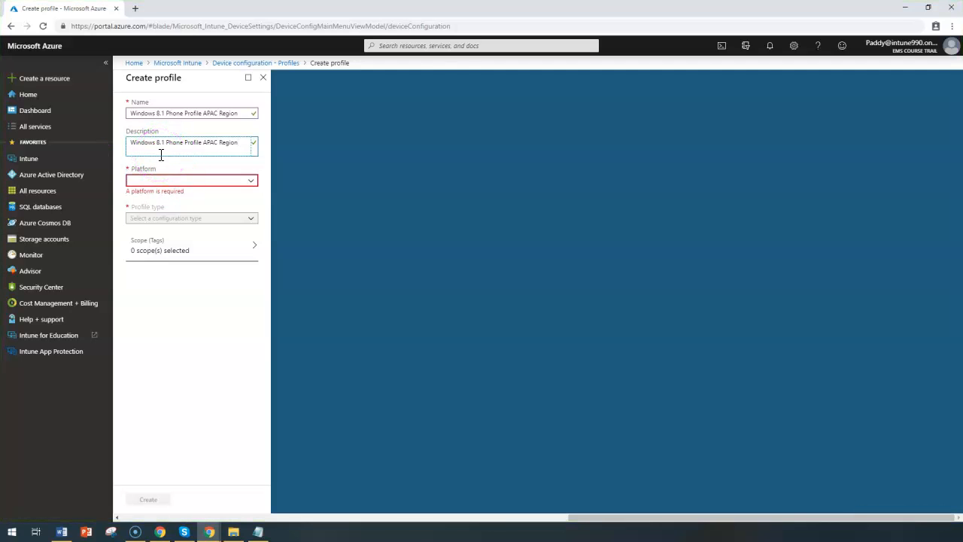
Step: Set the profile's platform to Windows Phone 8.1 and its profile type to Device restrictions
left_click(194, 183)
left_click(195, 183)
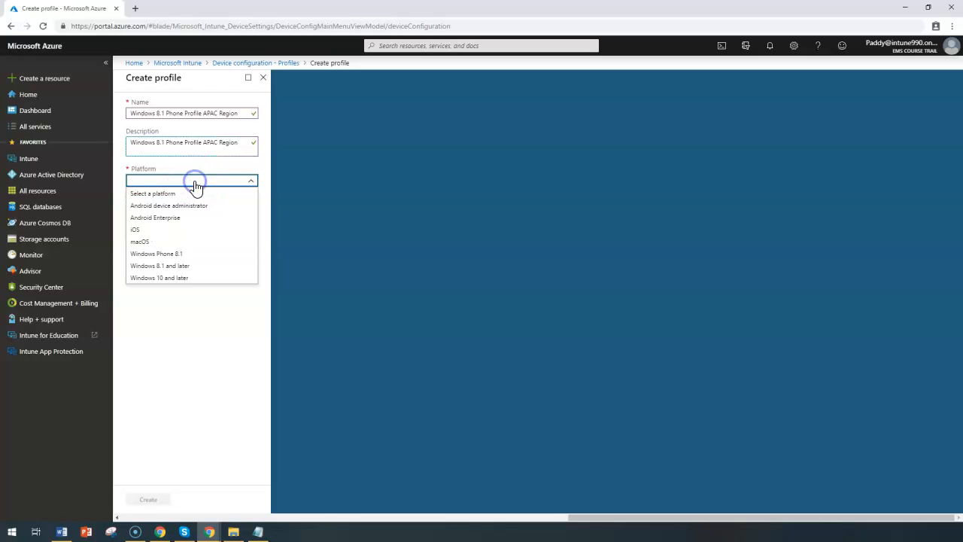
left_click(183, 259)
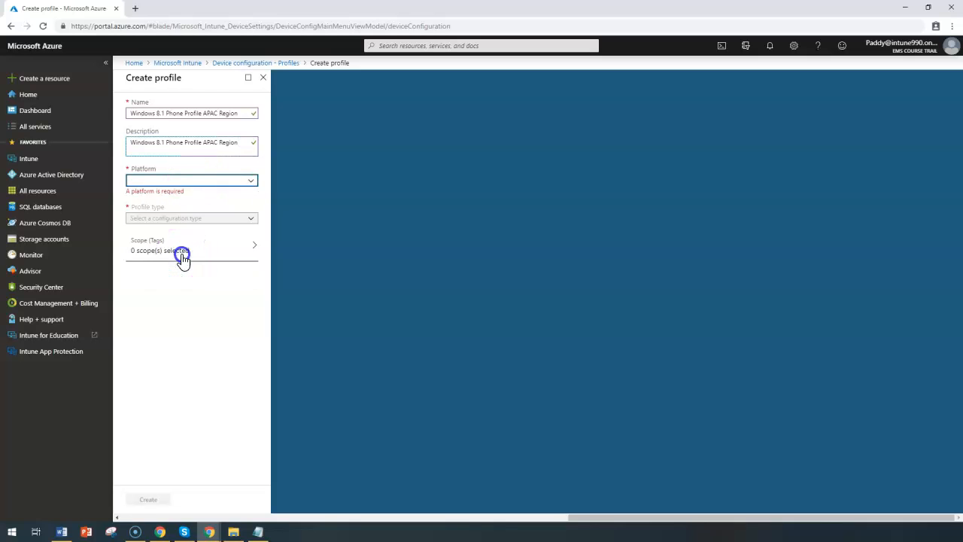
left_click(179, 210)
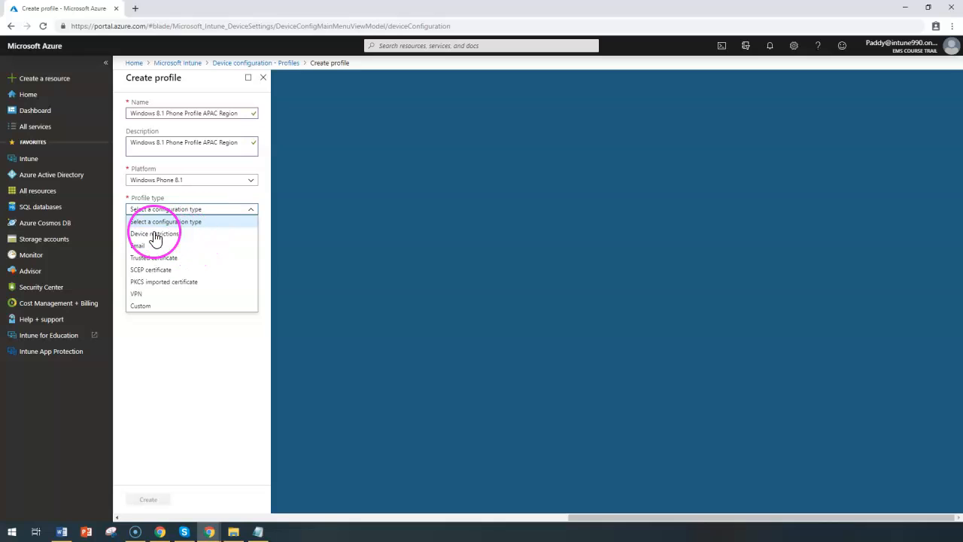
left_click(166, 235)
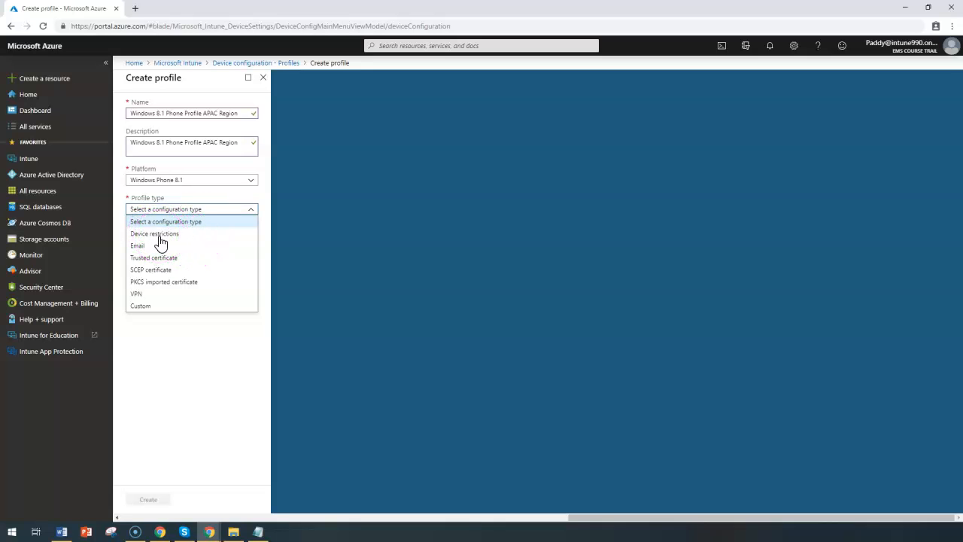
left_click(160, 239)
left_click(182, 228)
left_click(304, 147)
left_click(309, 162)
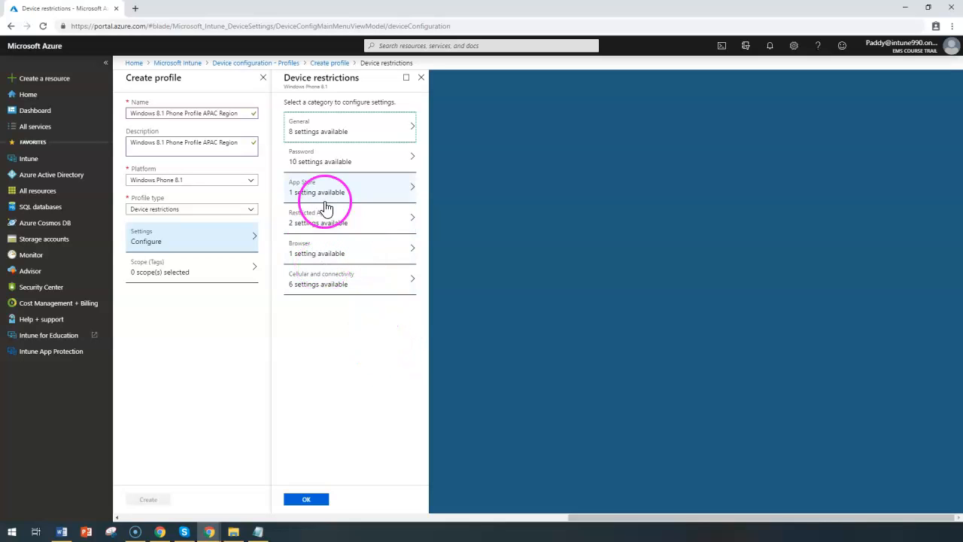
left_click(204, 181)
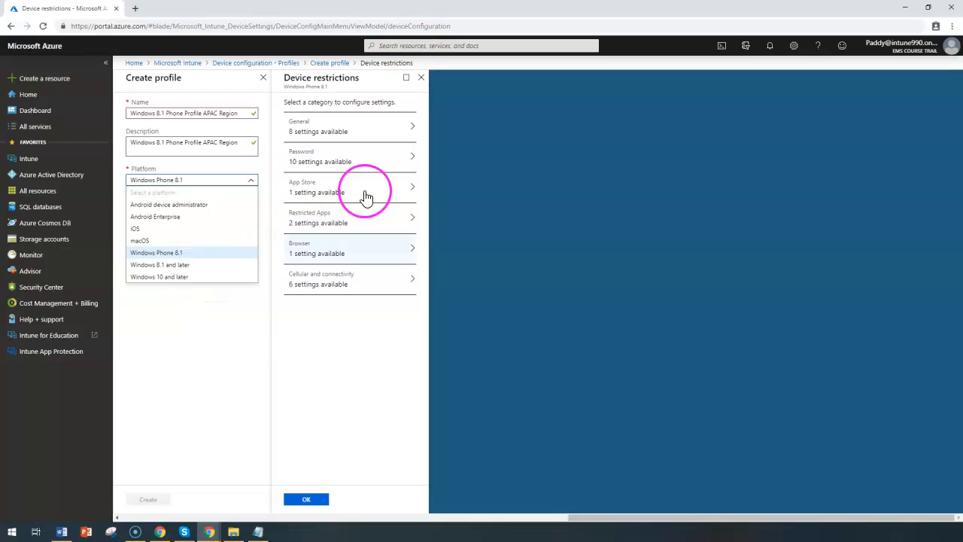
left_click(304, 380)
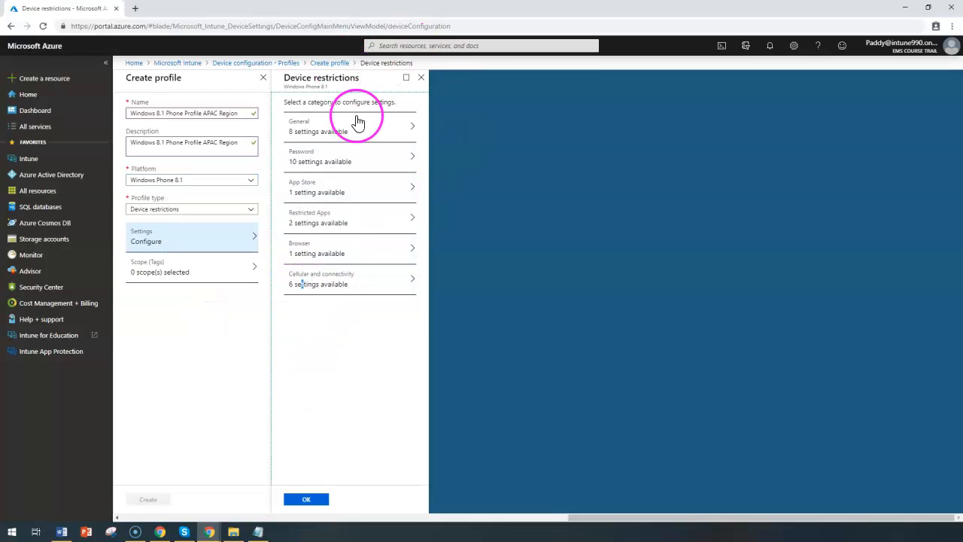
Step: In the General device restrictions, block the camera, copy and paste, and removable storage
left_click(338, 133)
mouse_move(492, 134)
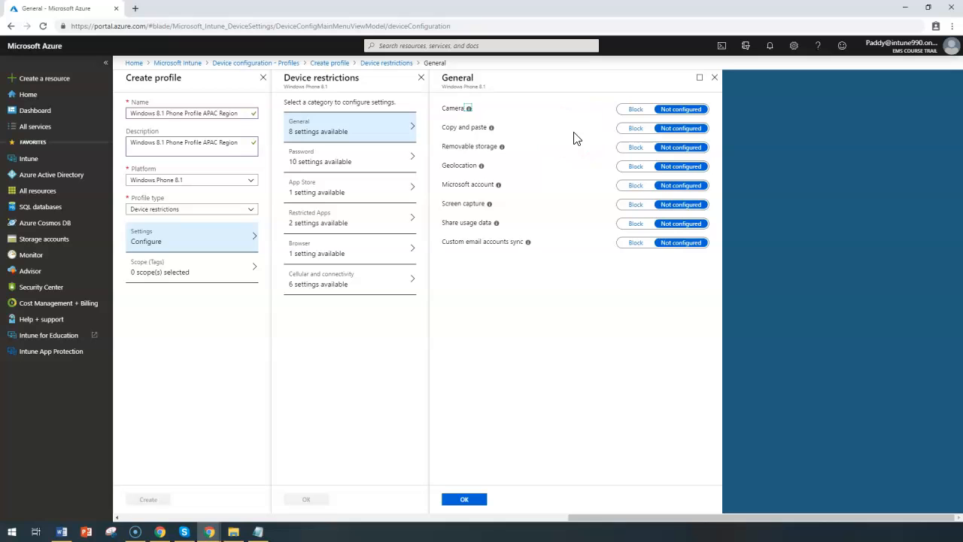
left_click_drag(131, 113, 183, 113)
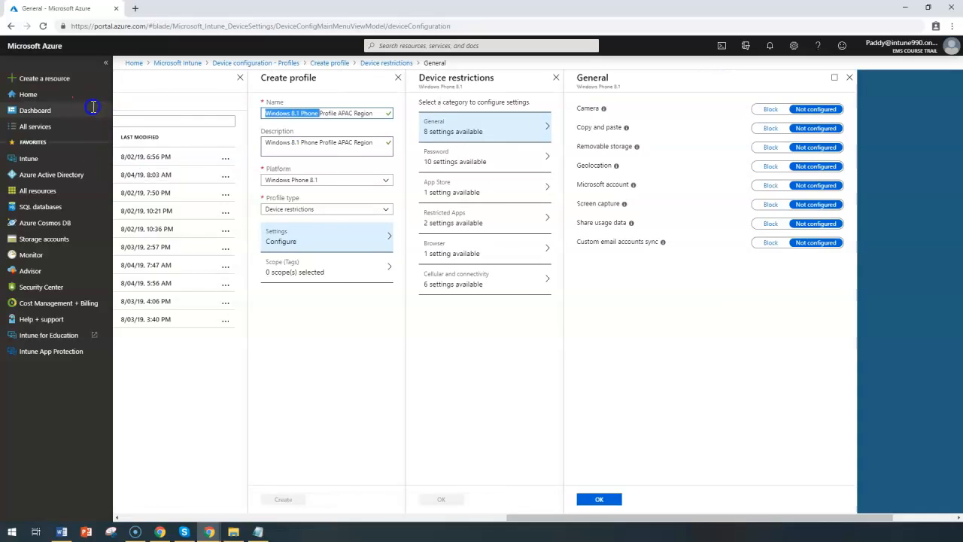
left_click(864, 109)
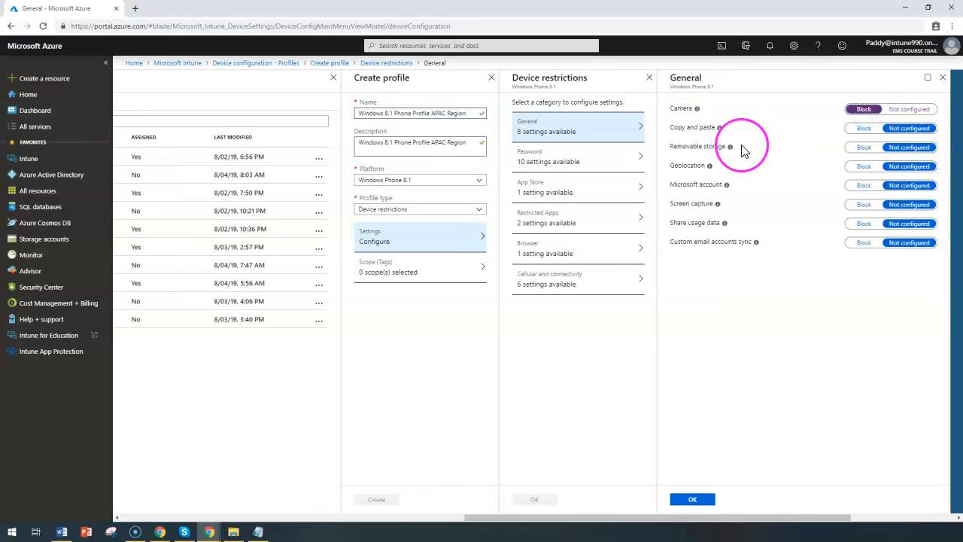
left_click(865, 130)
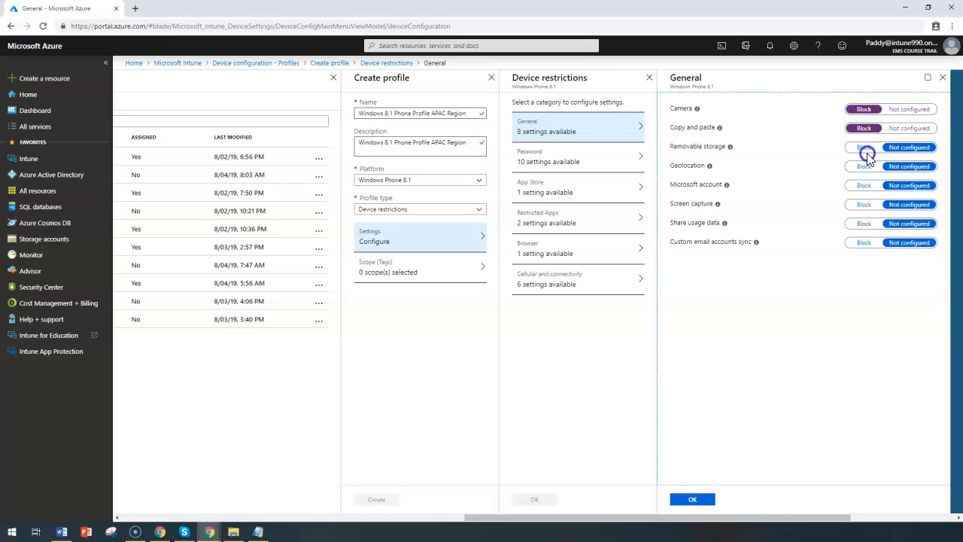
left_click(863, 149)
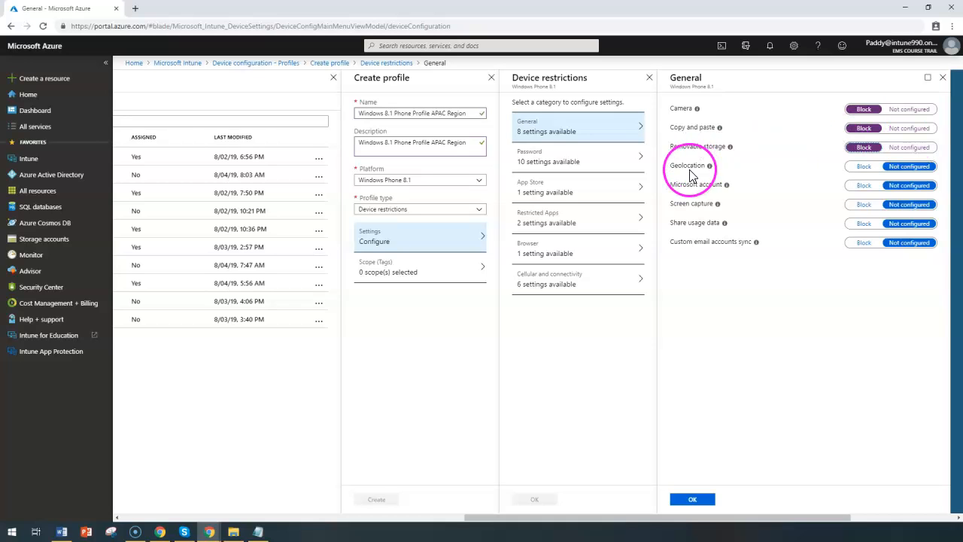
Step: Block geolocation, Microsoft account, screen capture, share usage data and custom email accounts sync in the General restrictions
left_click(865, 167)
left_click(859, 188)
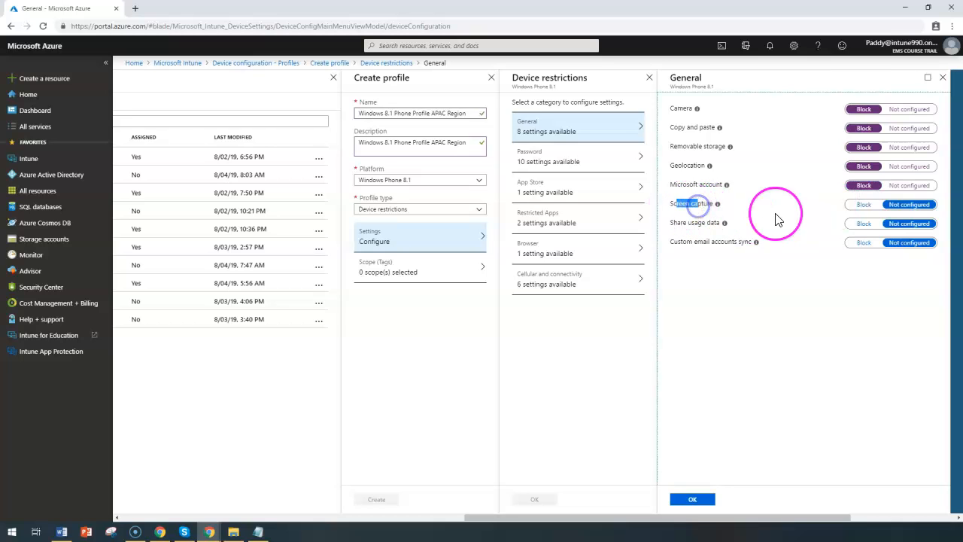
left_click(870, 204)
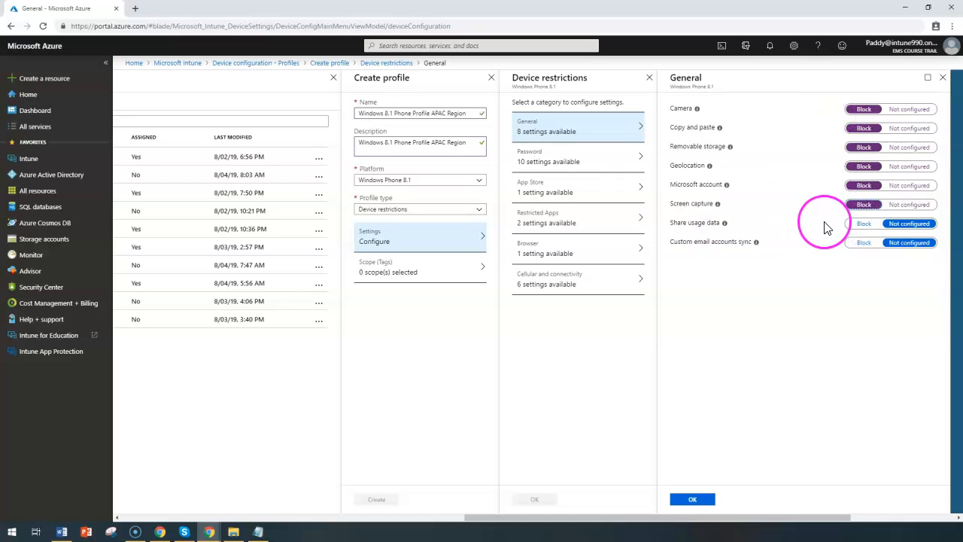
left_click(869, 205)
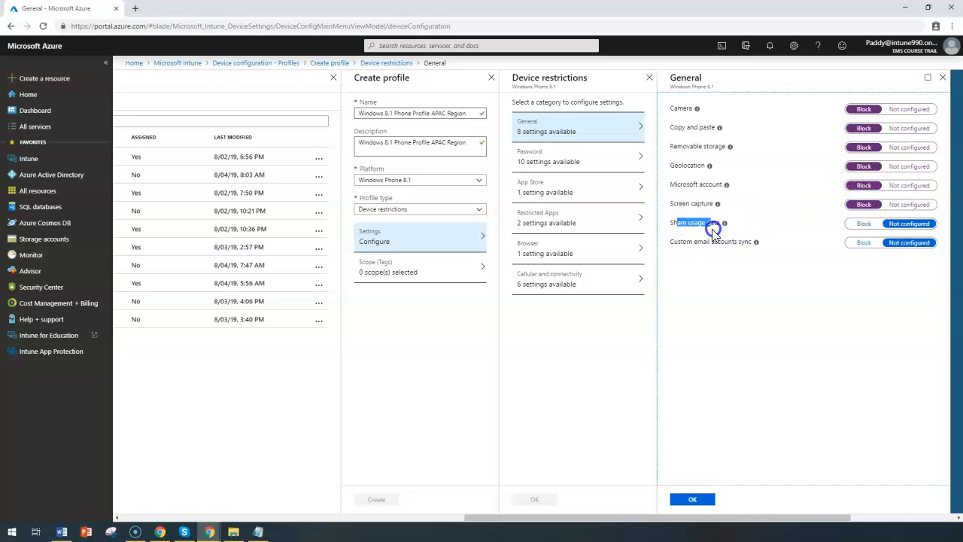
left_click(864, 223)
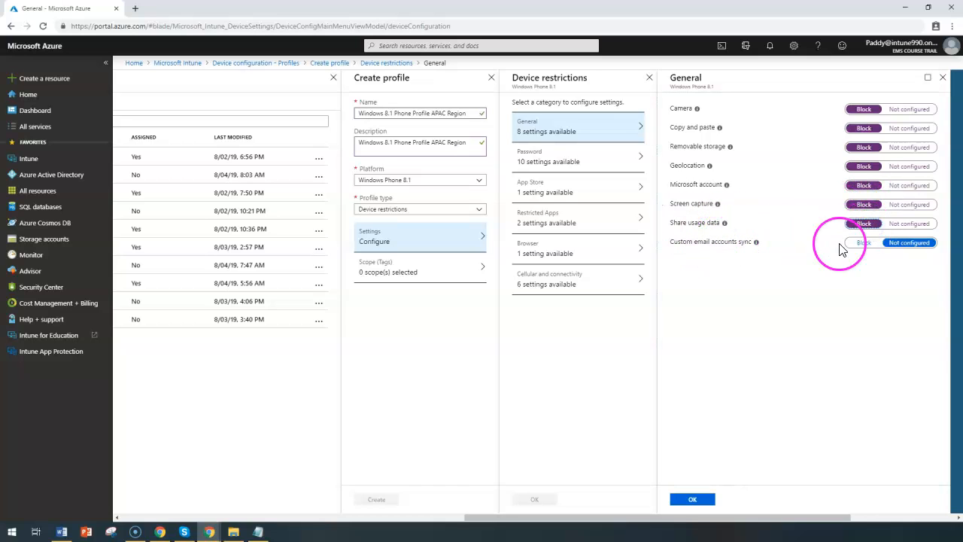
left_click(863, 243)
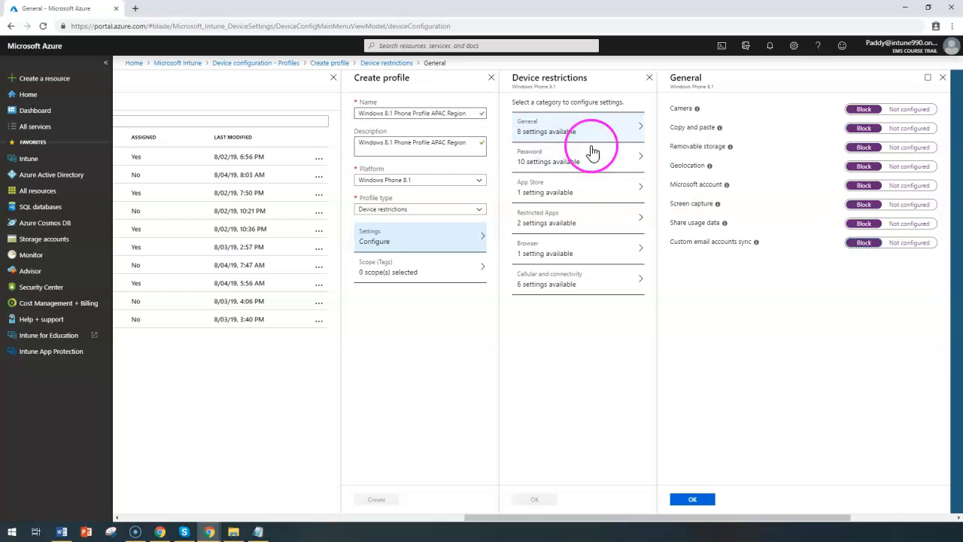
left_click_drag(657, 113, 756, 248)
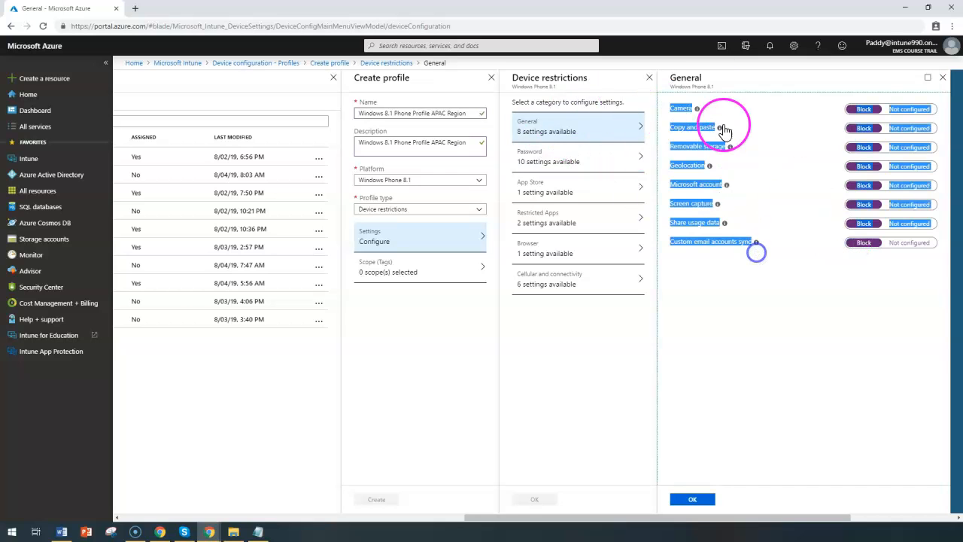
Step: In the Password restrictions, require a password and set the required password type to Alphanumeric, keeping 4 in the field below it
left_click(570, 155)
left_click(529, 85)
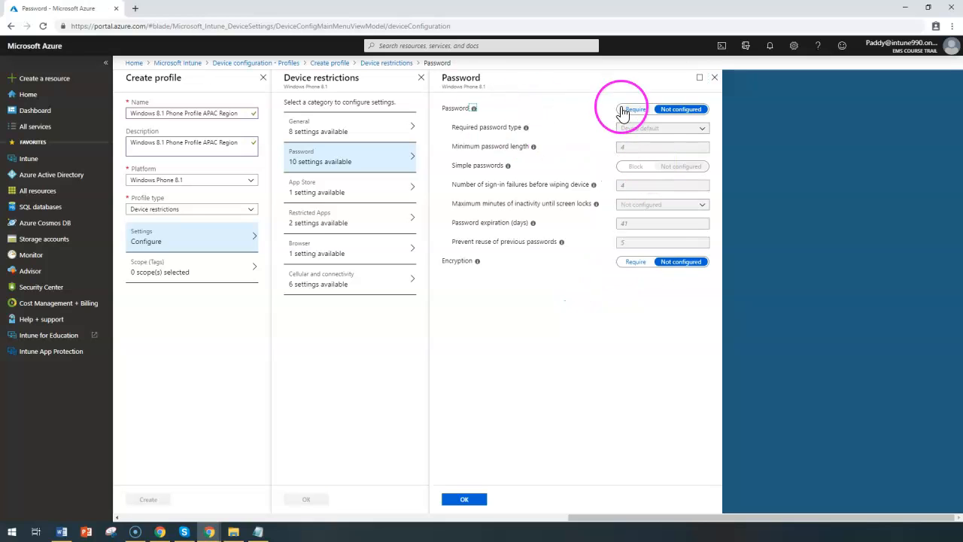
left_click(635, 110)
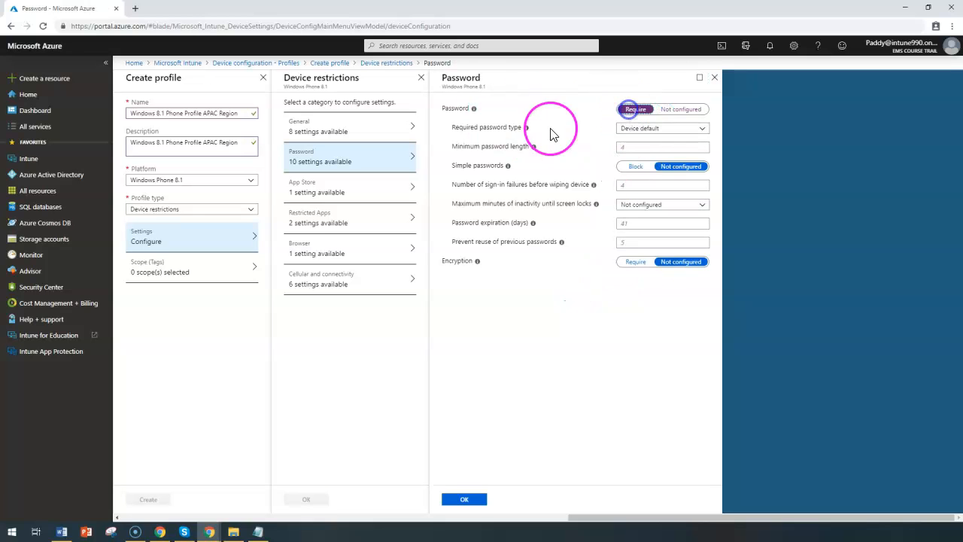
left_click_drag(452, 127, 508, 139)
left_click(640, 129)
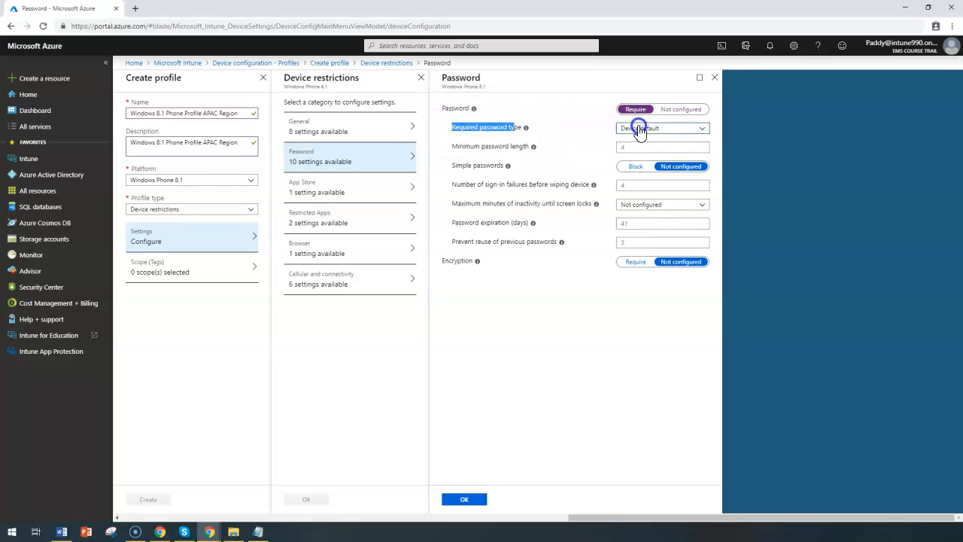
left_click(690, 131)
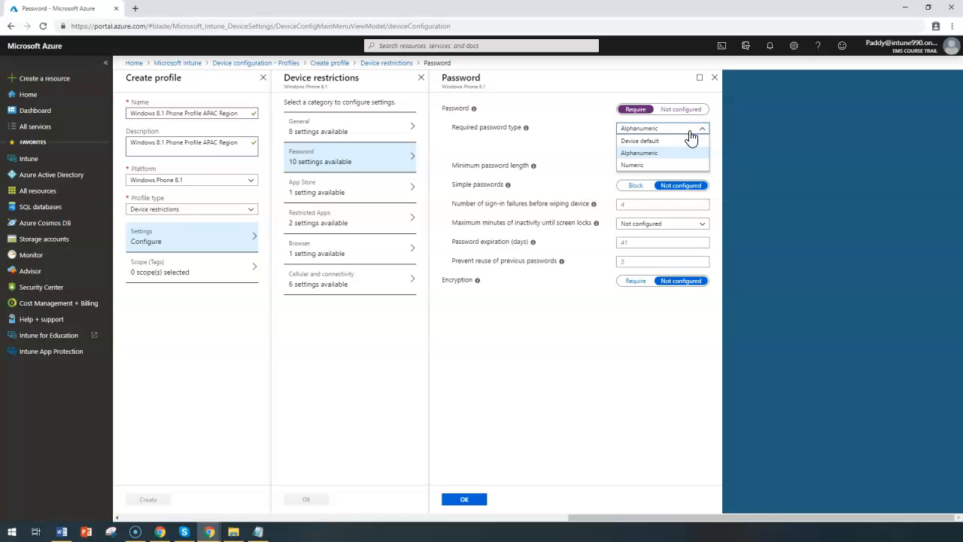
left_click(655, 155)
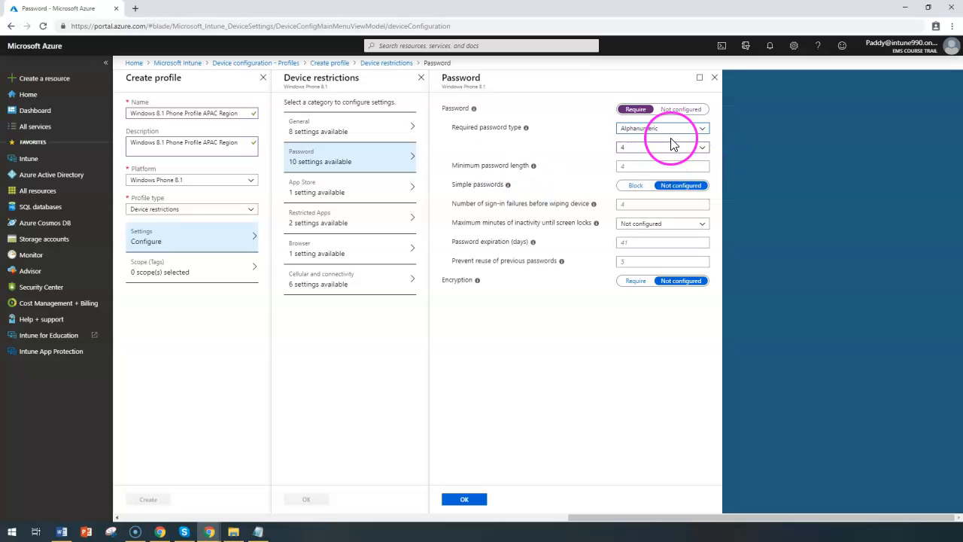
left_click(650, 148)
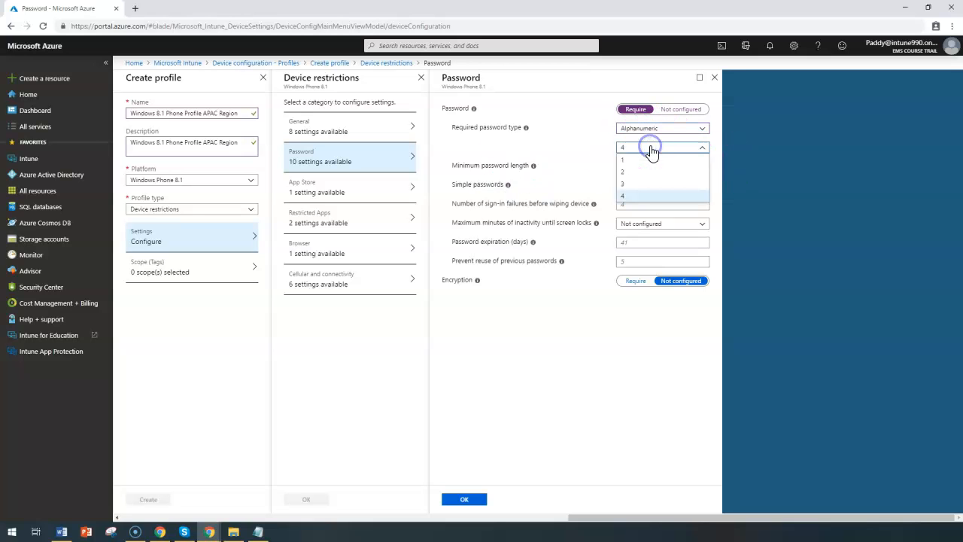
left_click(516, 161)
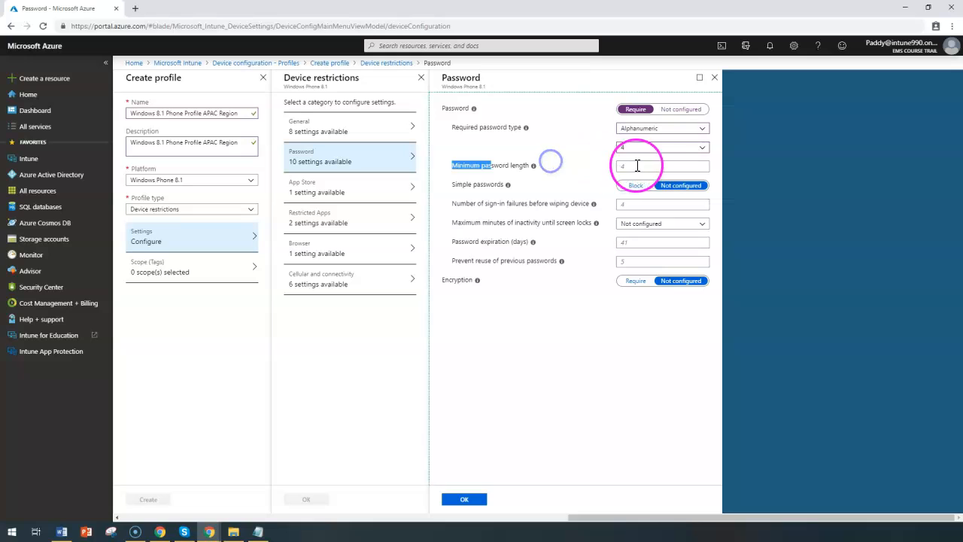
Step: Set the minimum password length to 8 and block simple passwords
left_click(640, 165)
type("8")
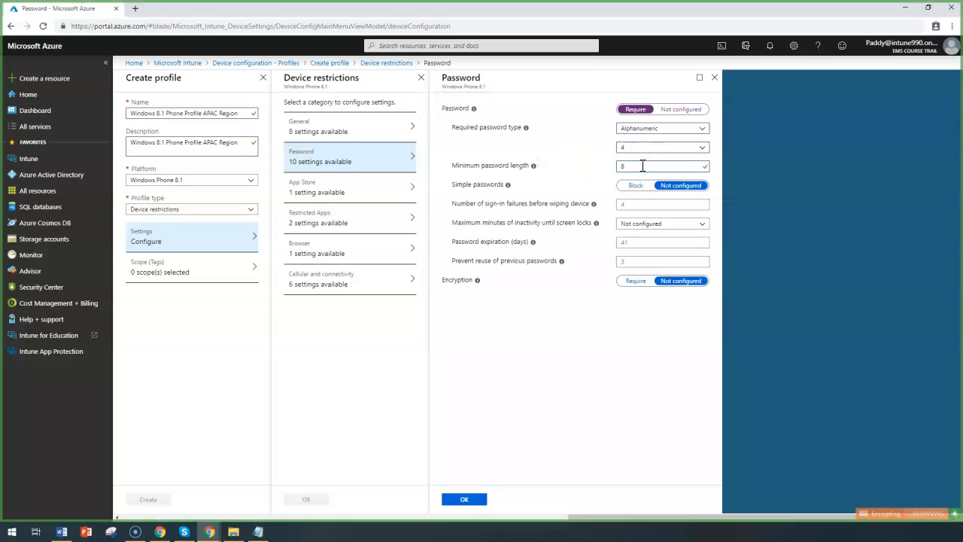
left_click(467, 185)
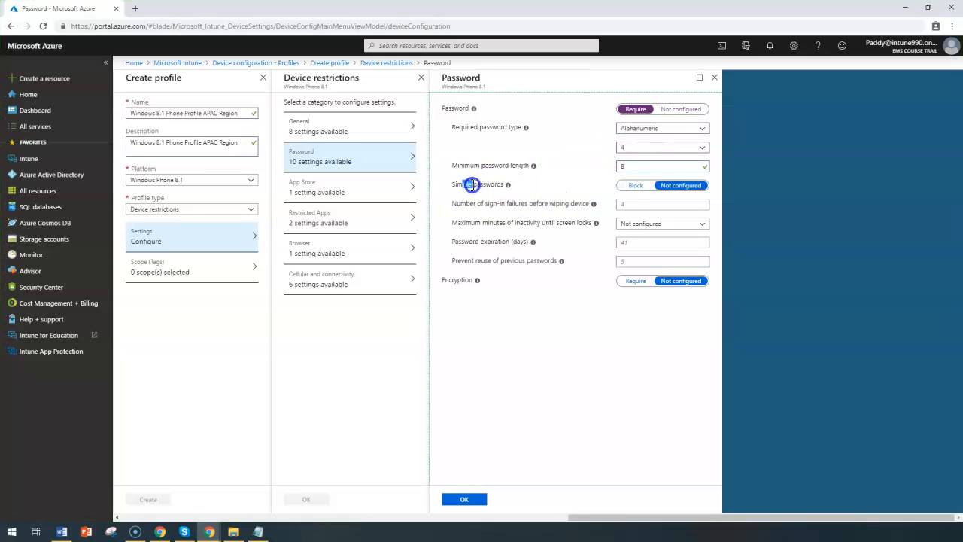
left_click(632, 187)
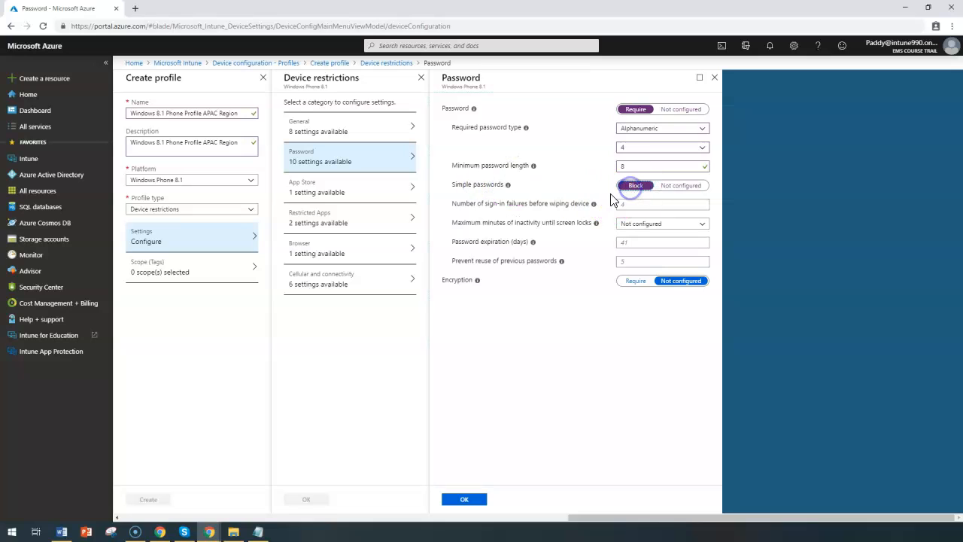
left_click(508, 186)
left_click_drag(675, 158, 511, 208)
left_click(514, 221)
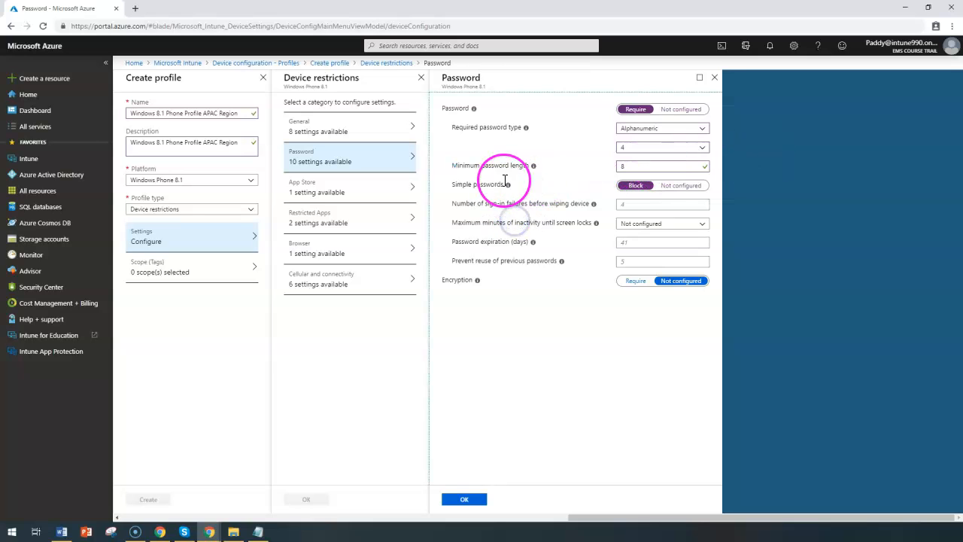
Step: Set the number of sign-in failures before wiping the device to 4
left_click_drag(456, 207, 510, 205)
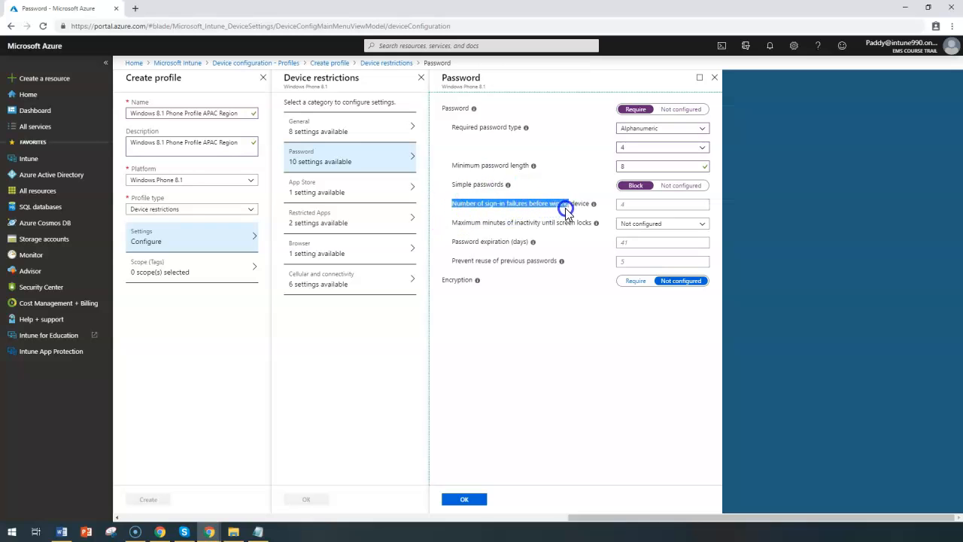
left_click_drag(573, 222, 637, 213)
left_click(642, 205)
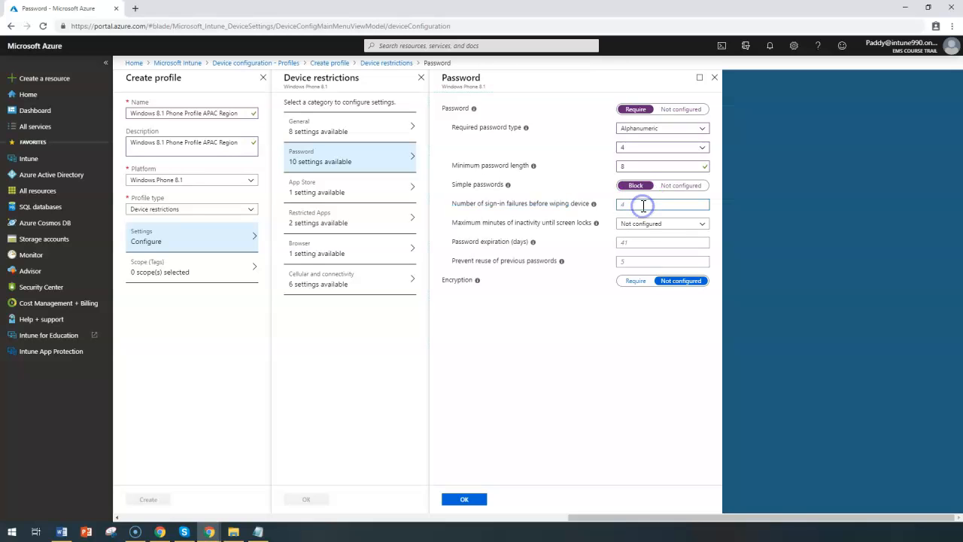
type("4")
left_click_drag(461, 222, 549, 232)
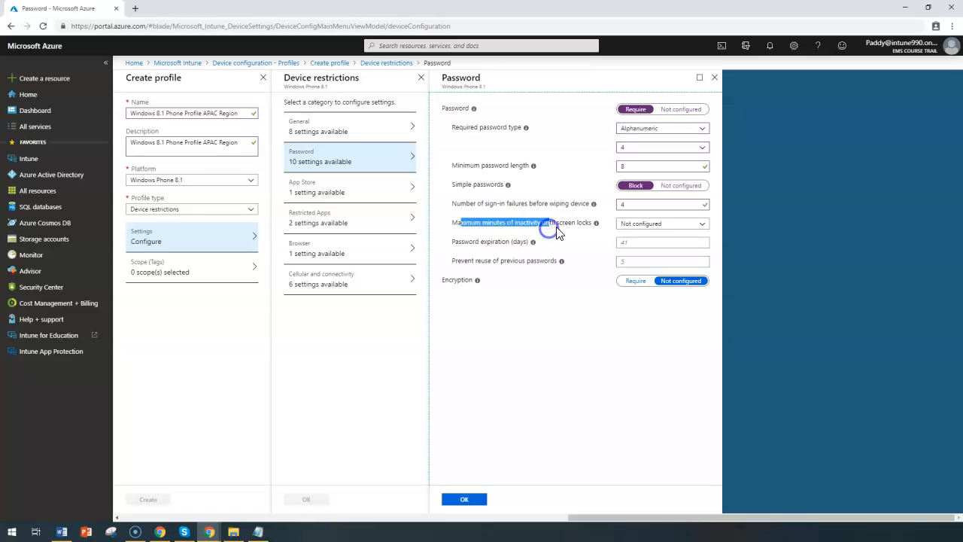
Step: Set the maximum minutes of inactivity until screen locks to 1 Minute and the password expiration to 30 days
double_click(563, 225)
left_click(649, 224)
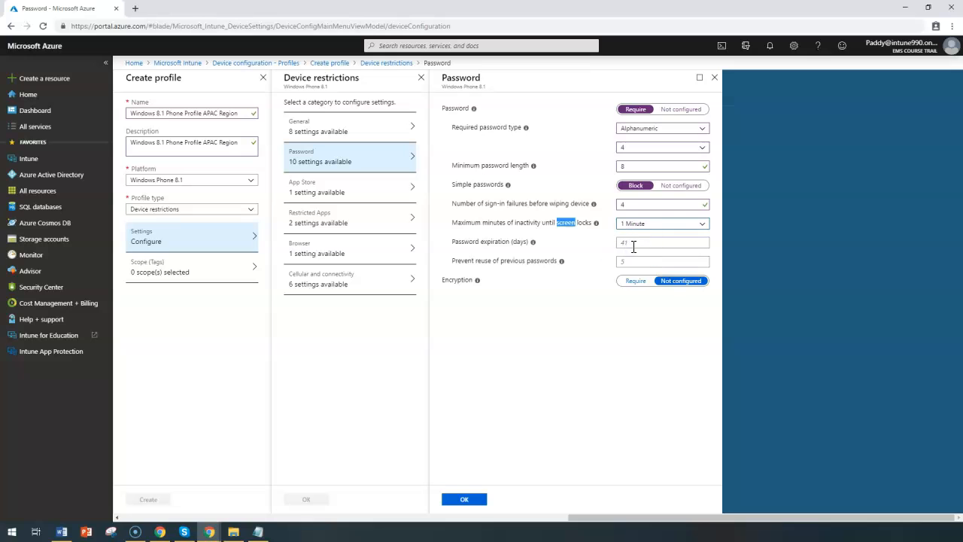
triple_click(522, 223)
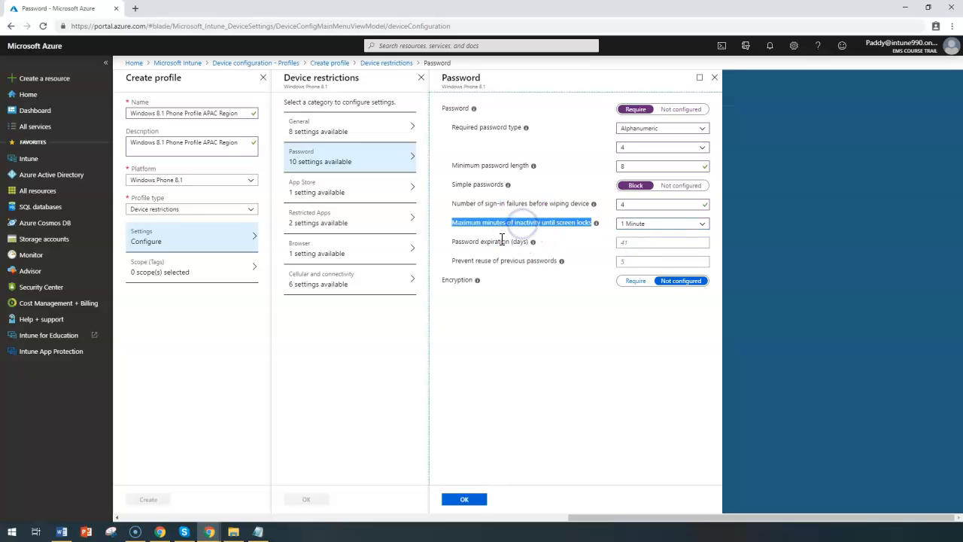
left_click(639, 241)
type("30")
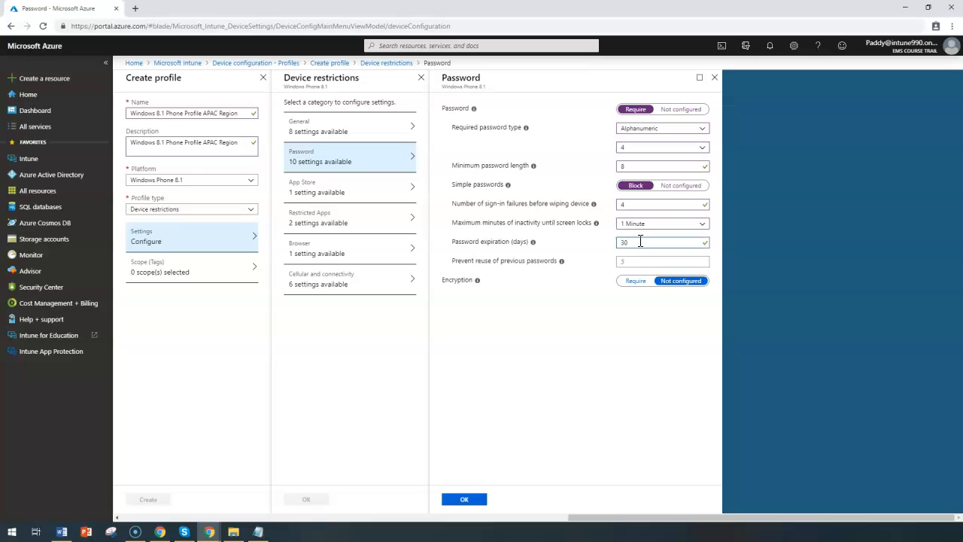
left_click(636, 238)
Step: Set prevention of previous password reuse to 5 and require encryption, saving the Password restrictions
left_click(638, 264)
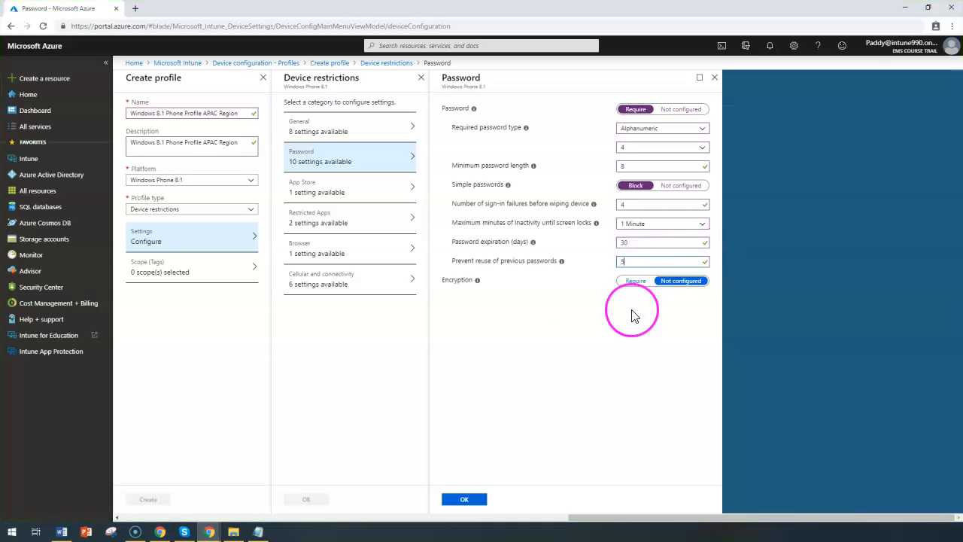
left_click(449, 284)
left_click(636, 281)
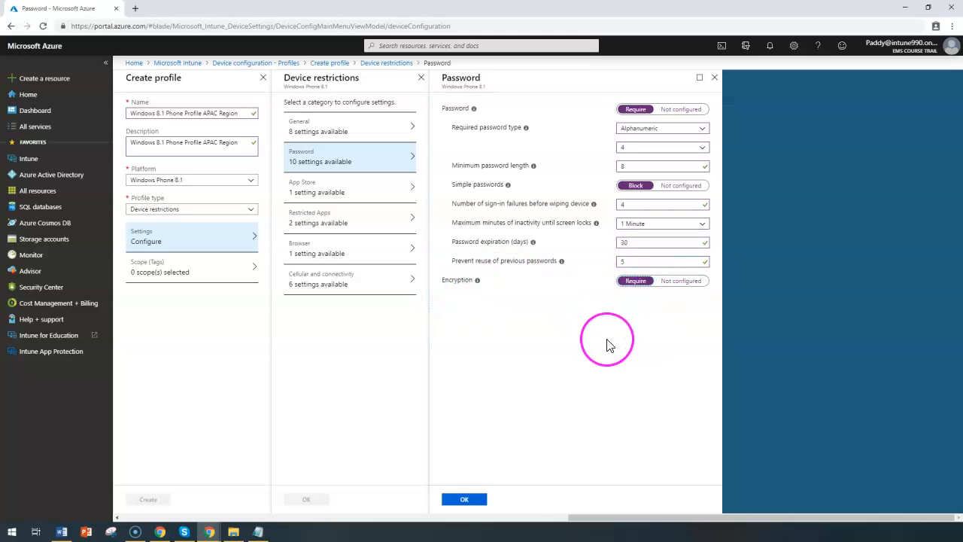
left_click(464, 500)
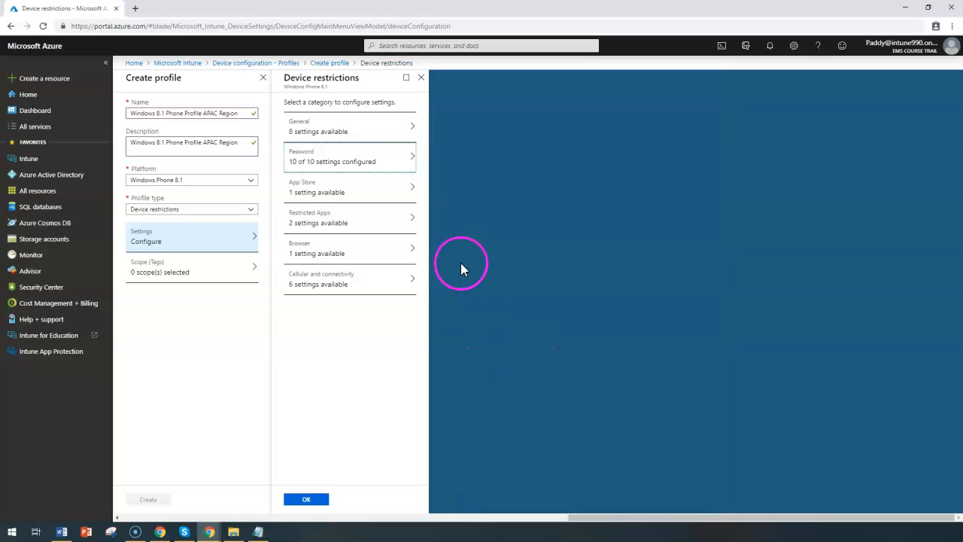
Step: Try blocking the app store in the App Store restrictions, discarding the unsaved edit when switching to Restricted Apps
left_click(338, 187)
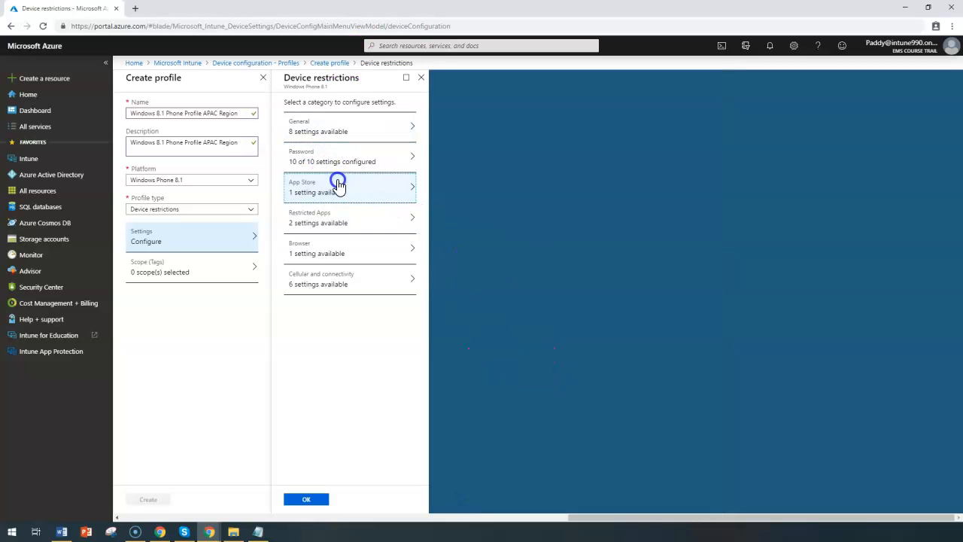
left_click(636, 110)
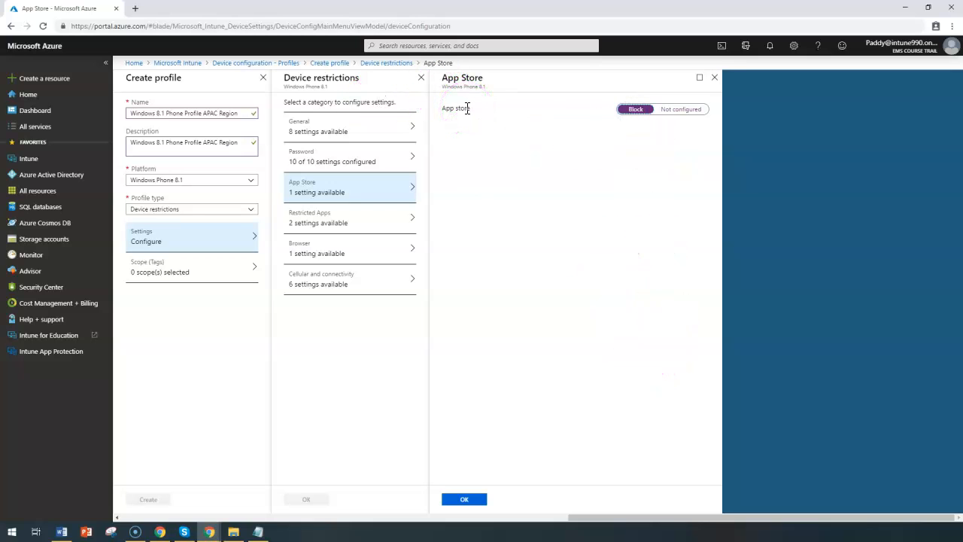
left_click(309, 222)
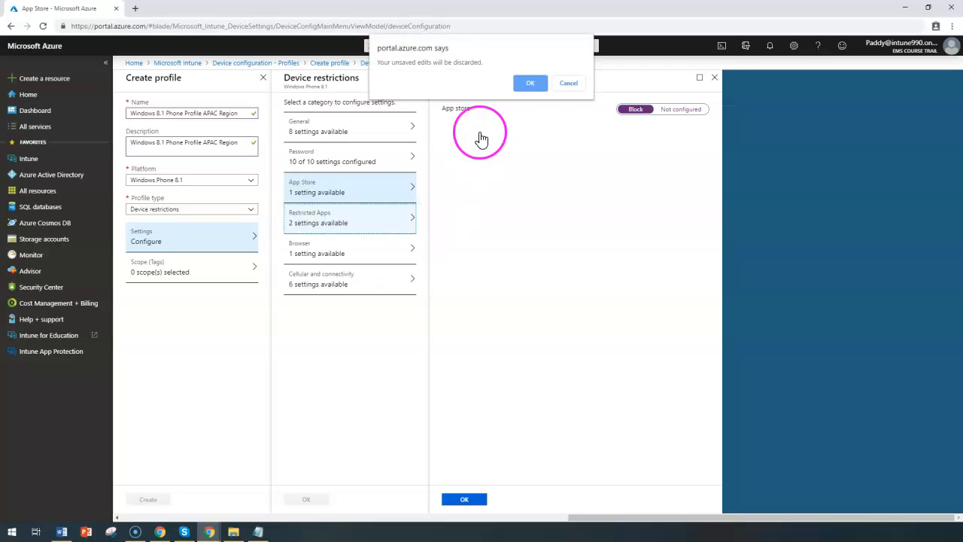
left_click(531, 84)
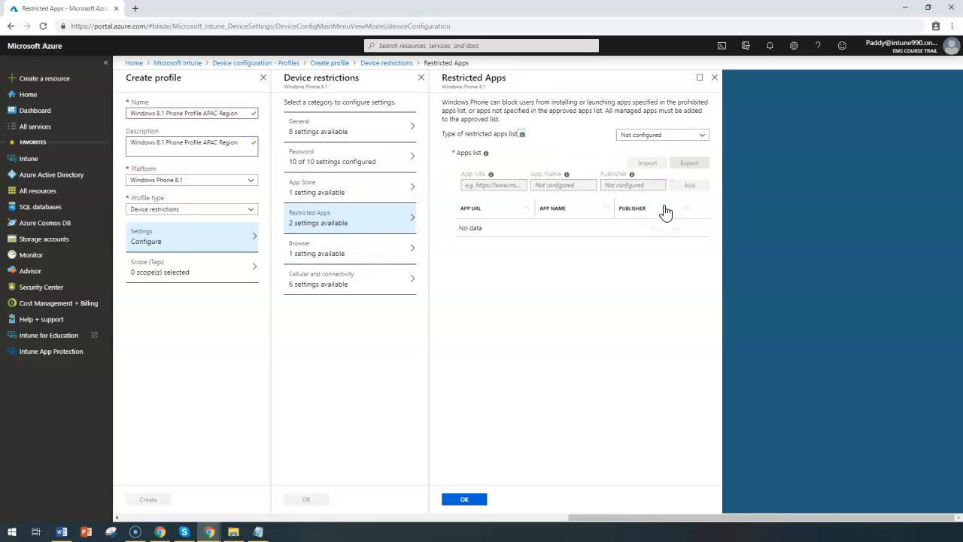
Step: Try the Blocked apps list type in Restricted Apps, look over the app entry fields, and discard the edit
left_click(658, 136)
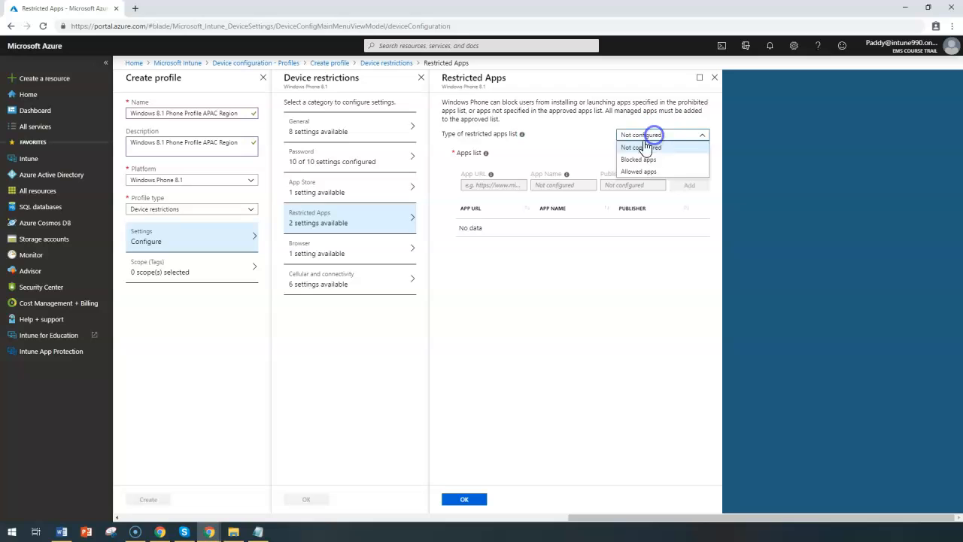
left_click(656, 160)
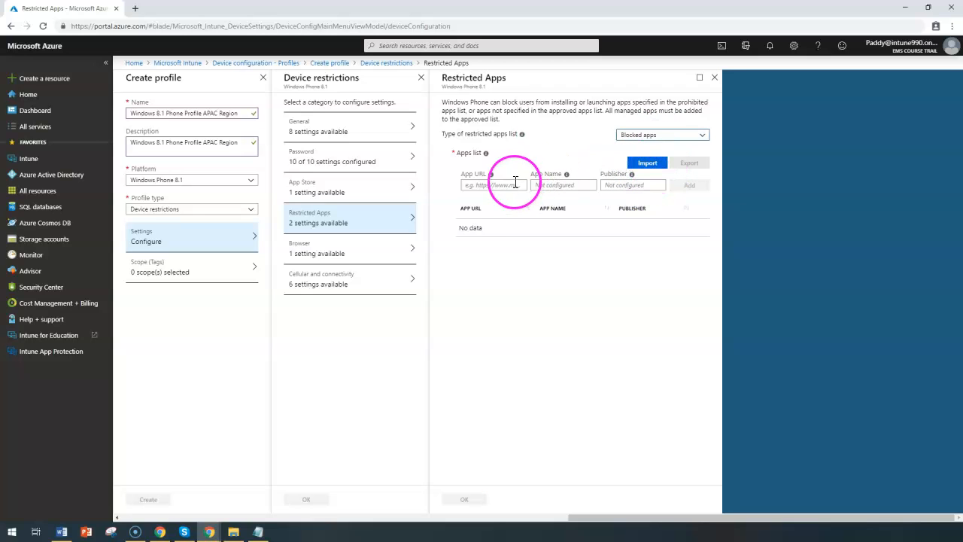
left_click(485, 187)
left_click(563, 185)
left_click(628, 185)
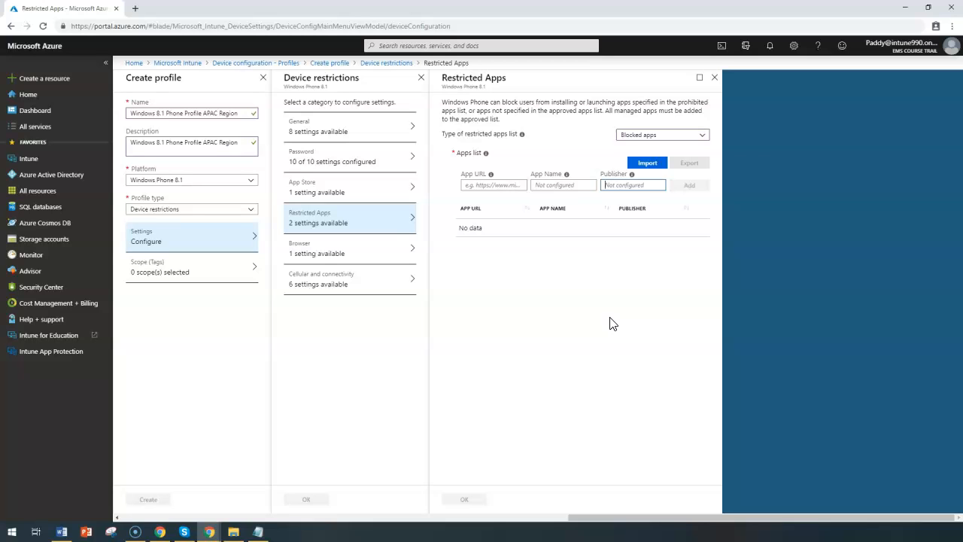
left_click(710, 82)
left_click(527, 85)
Step: Try blocking the web browser in the Browser restrictions and read the setting's description, leaving without saving
left_click(327, 253)
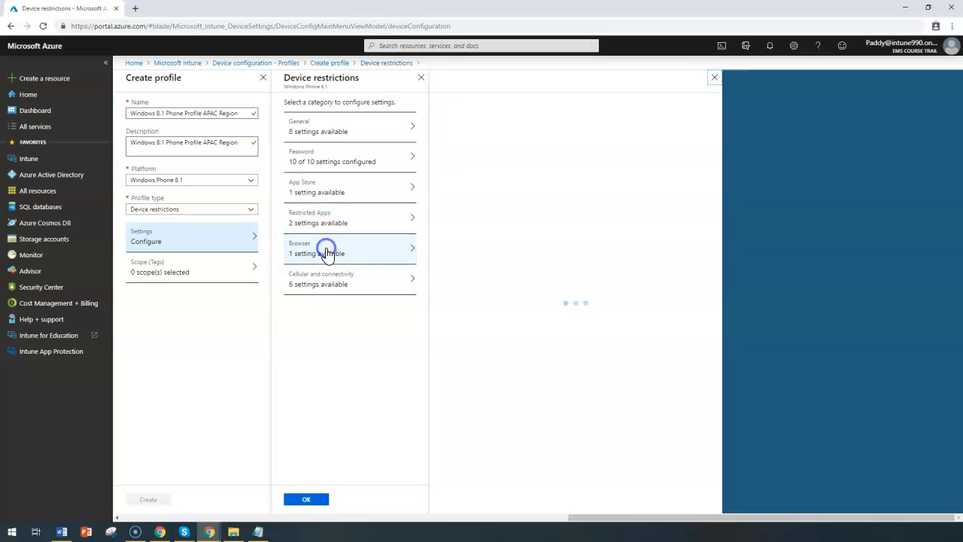
left_click(638, 110)
left_click(486, 109)
left_click(486, 109)
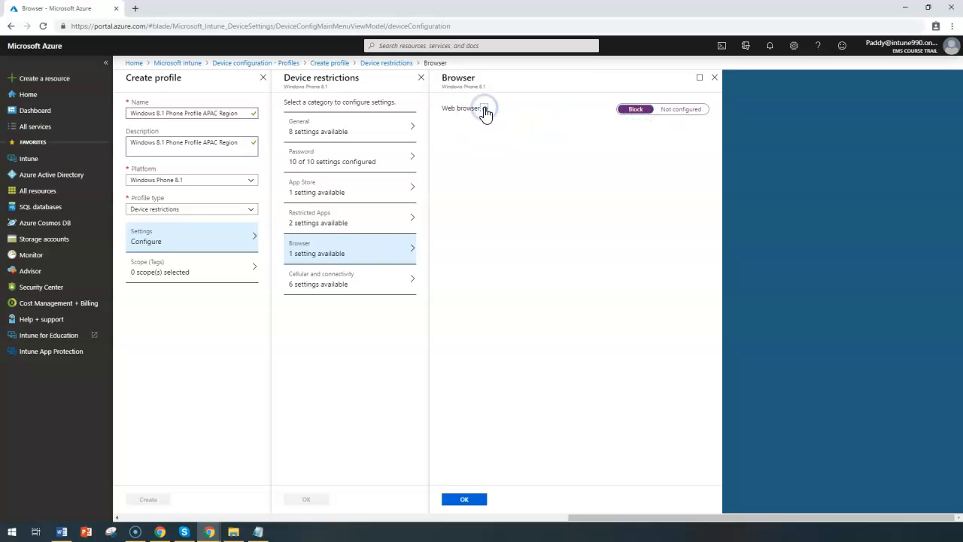
left_click(485, 109)
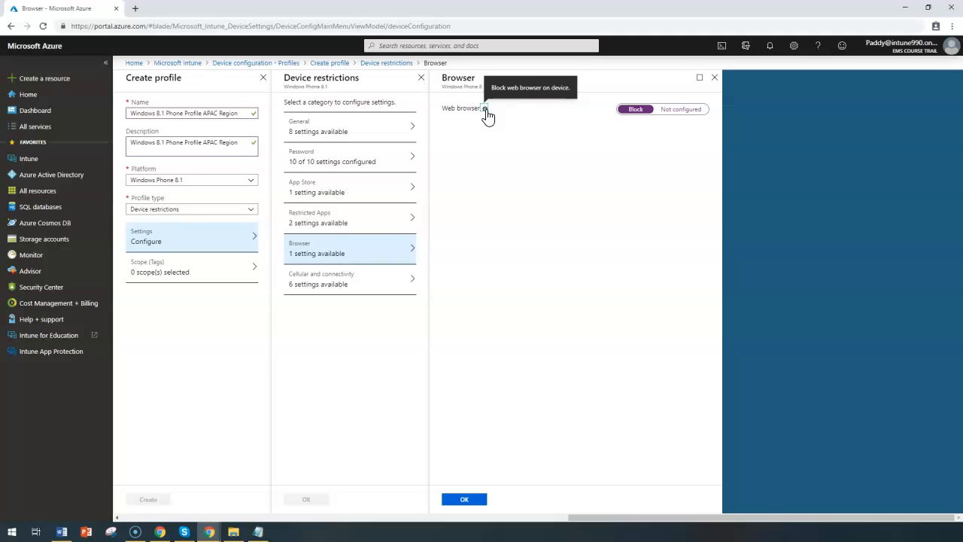
left_click(741, 366)
left_click(367, 275)
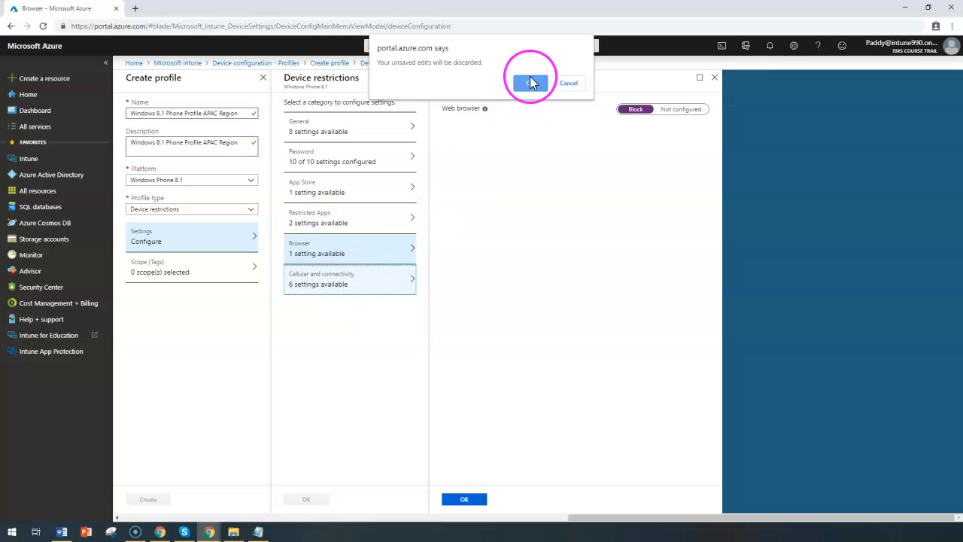
left_click(566, 85)
Step: Block Wi-Fi in the Cellular and connectivity restrictions
left_click(322, 279)
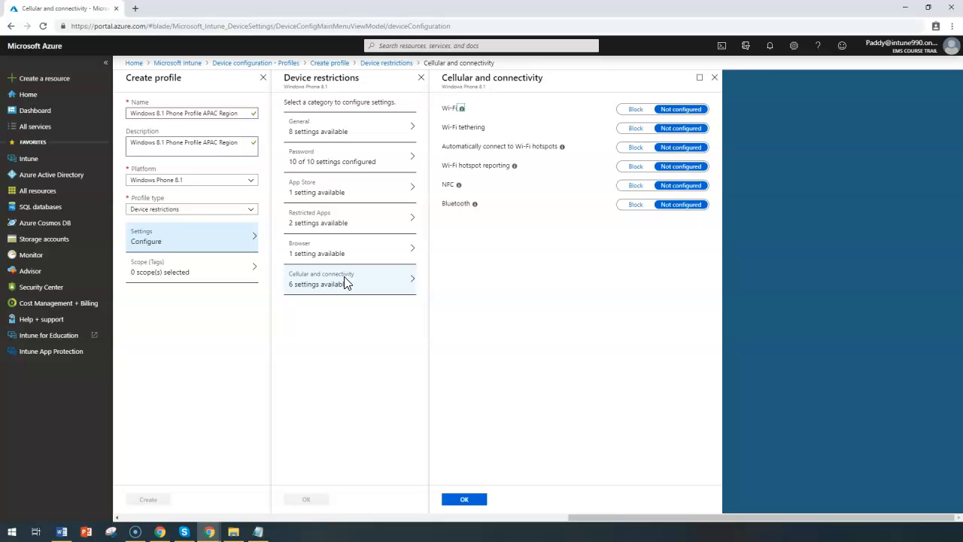
left_click(442, 111)
left_click_drag(443, 111, 456, 109)
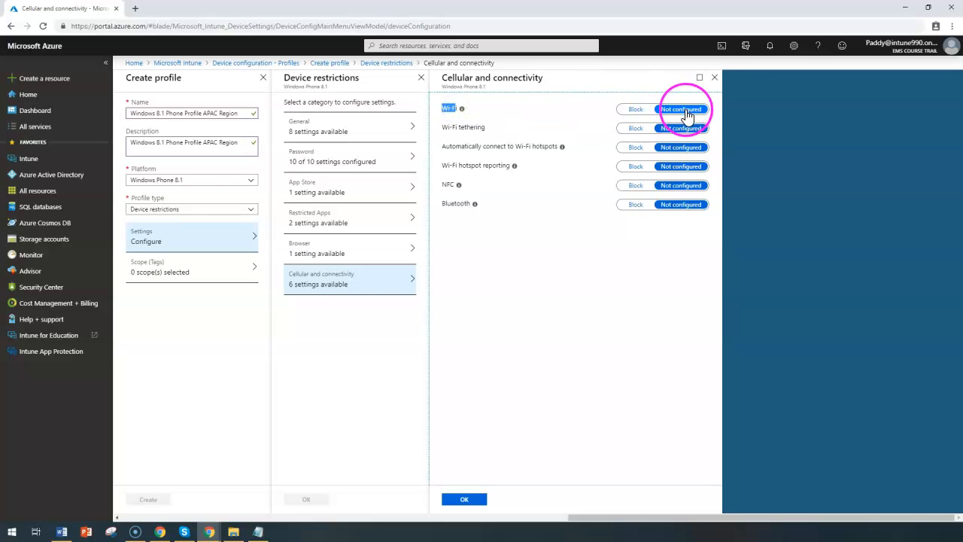
left_click(634, 110)
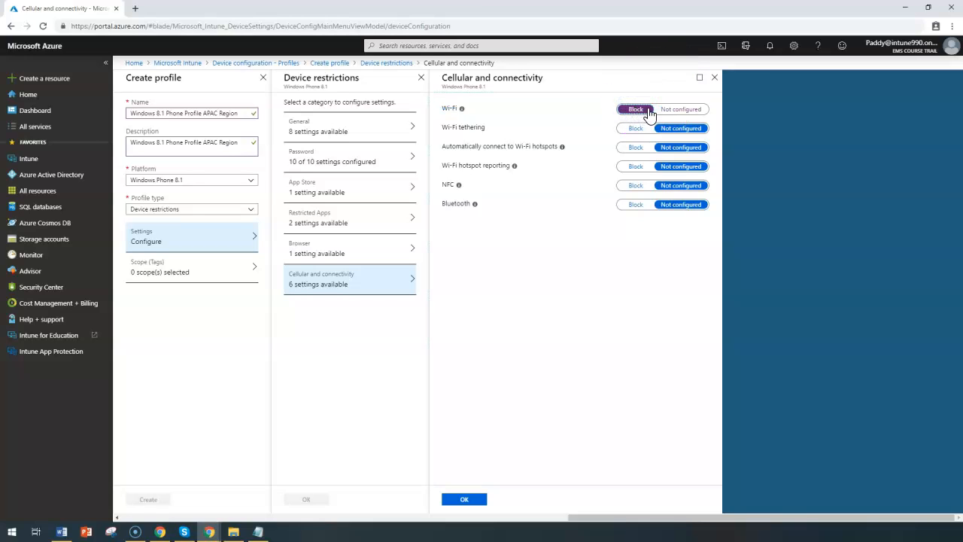
left_click(639, 111)
Step: Review the Wi-Fi tethering, hotspot and NFC settings and save the Cellular and connectivity restrictions
left_click_drag(465, 103, 524, 165)
left_click(554, 224)
left_click_drag(459, 166, 520, 153)
left_click_drag(455, 127, 496, 120)
left_click_drag(457, 147, 558, 146)
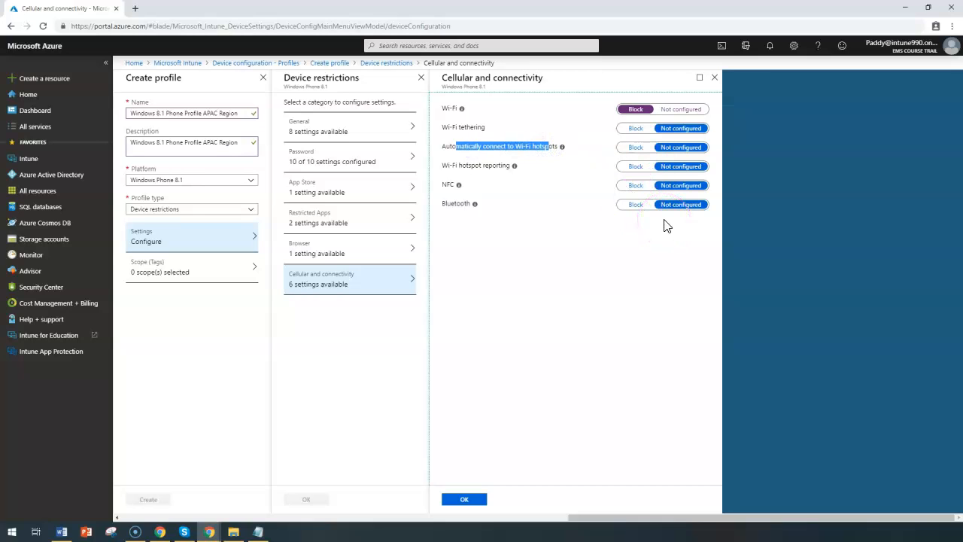
left_click(459, 185)
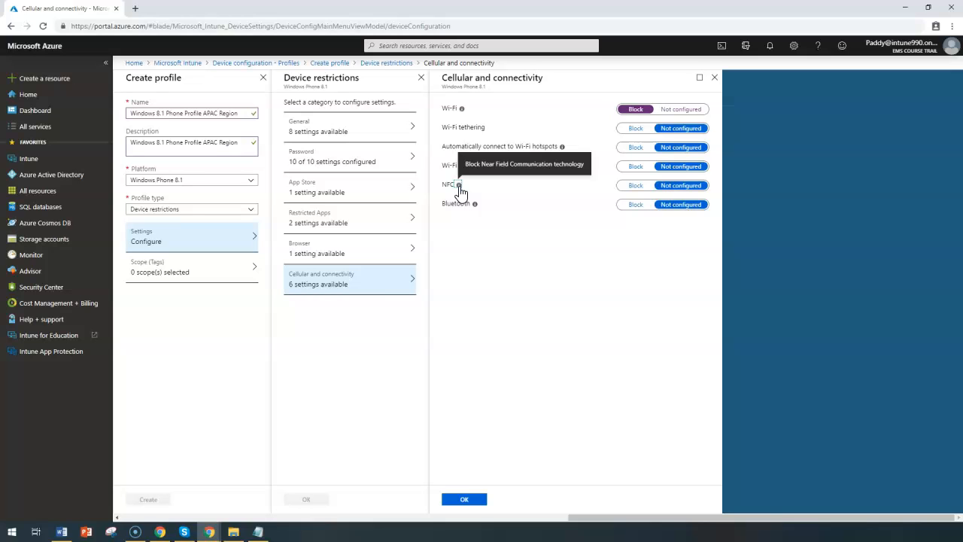
left_click(466, 501)
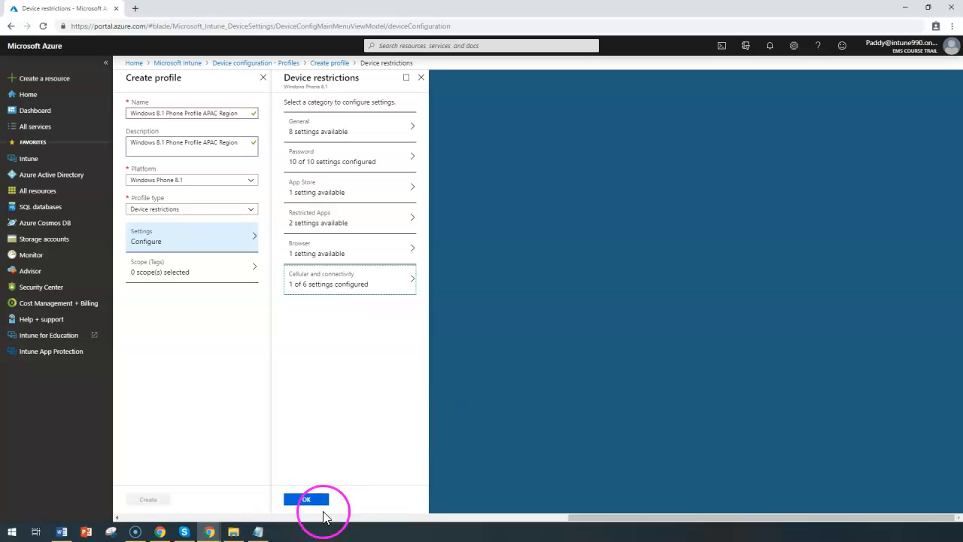
Step: Change the profile type to Email and open its settings
left_click(200, 210)
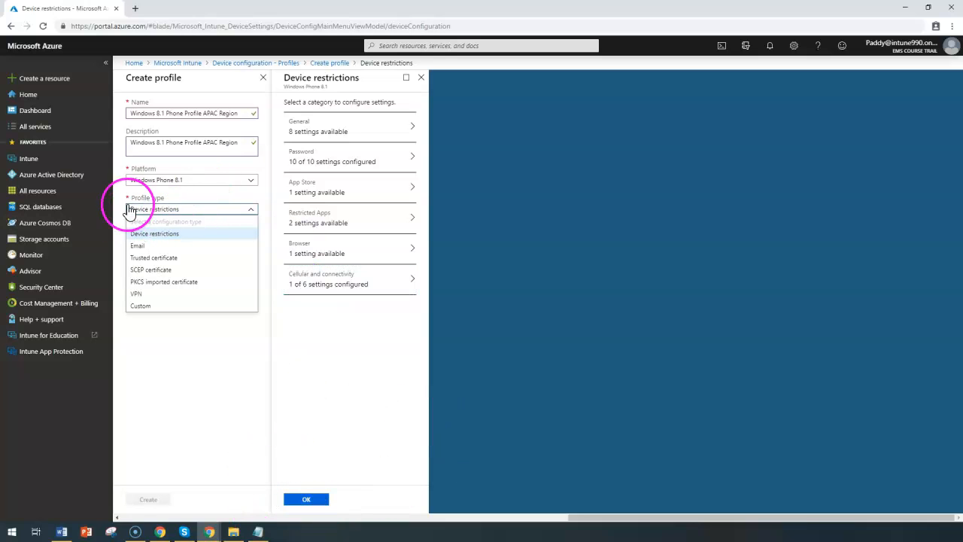
left_click(142, 247)
left_click(181, 241)
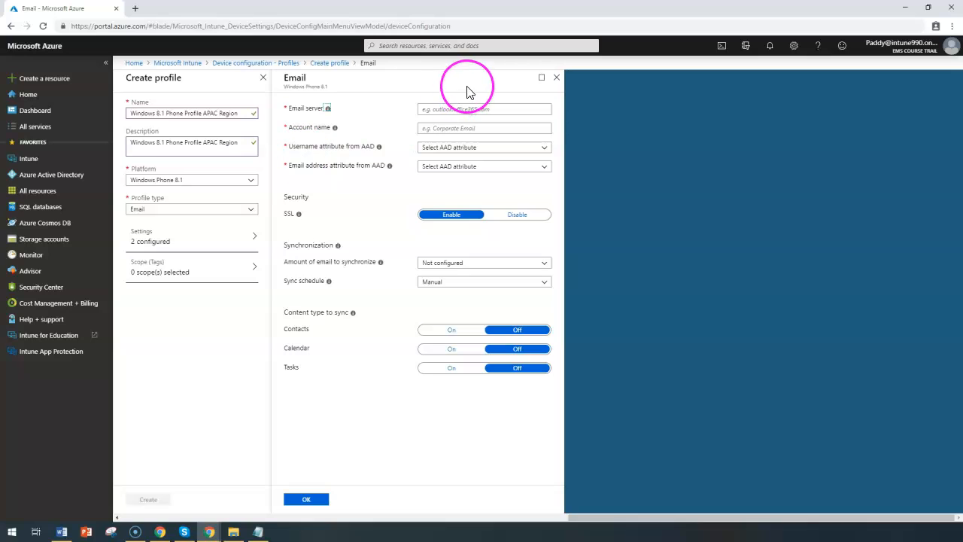
Step: Examine the email server and account name fields and the options for the username attribute from AAD
left_click(462, 109)
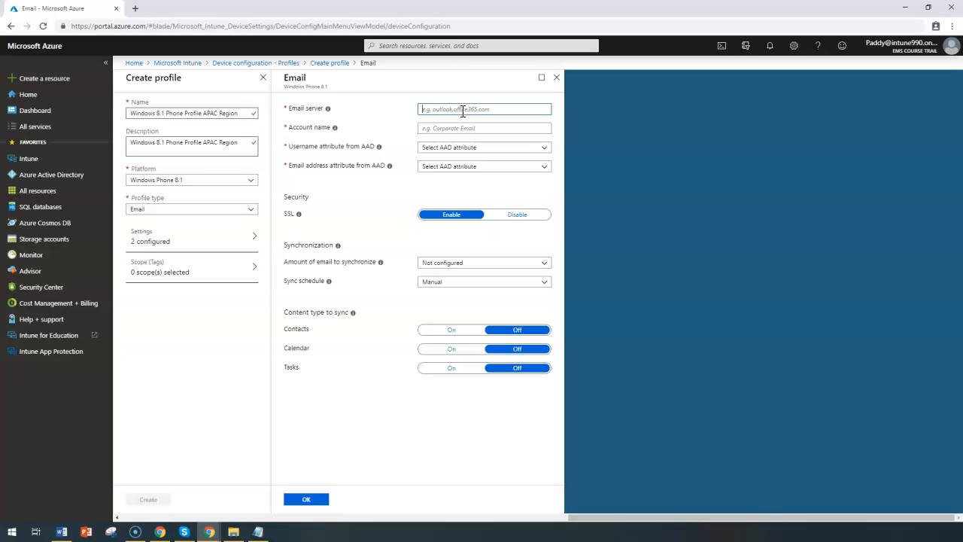
left_click(462, 155)
left_click(465, 154)
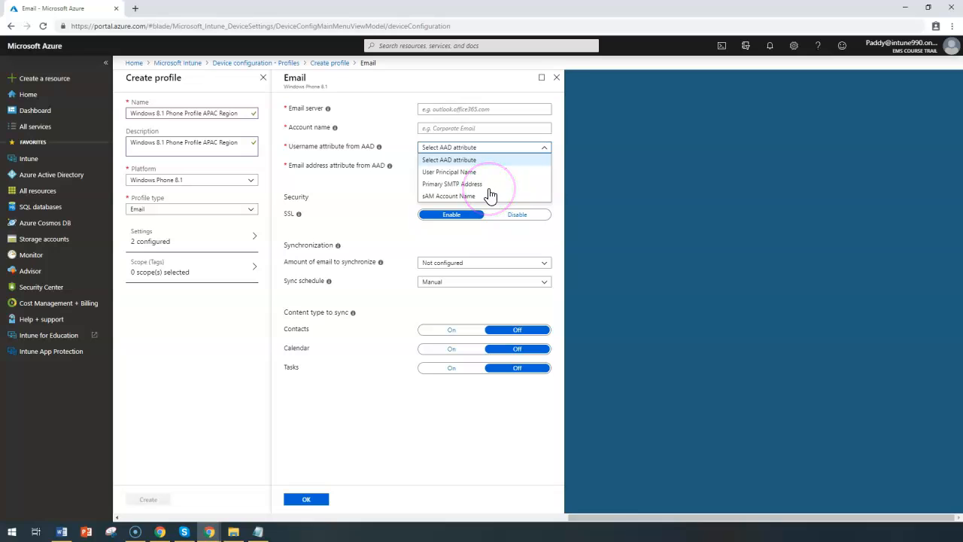
left_click(351, 164)
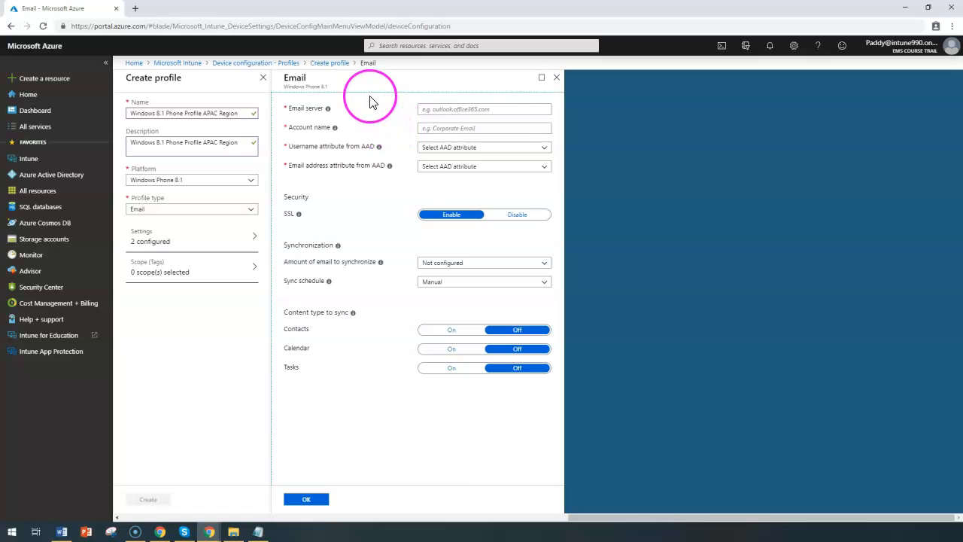
left_click_drag(371, 98, 425, 177)
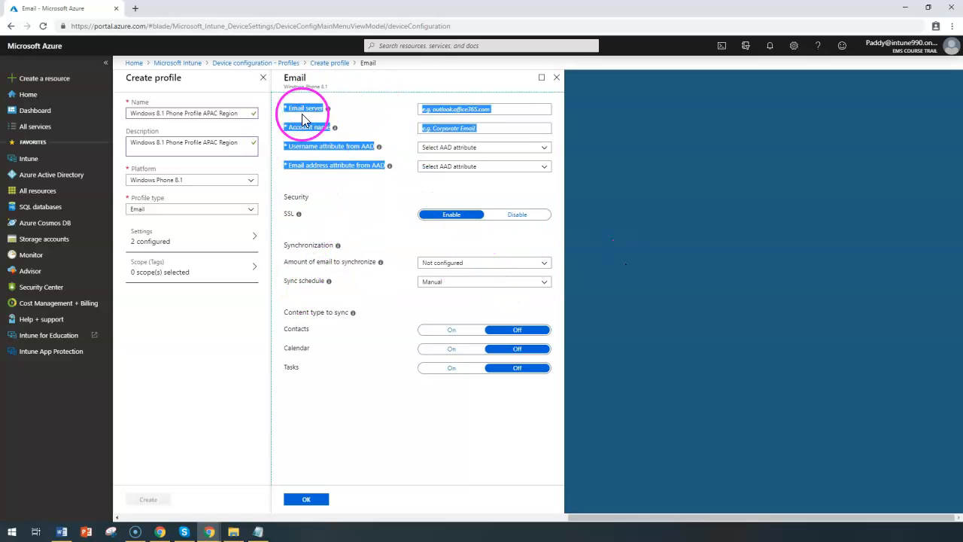
Step: Examine the options for amount of email to synchronize and sync schedule, and the content types to sync
left_click_drag(301, 262, 339, 262)
triple_click(366, 263)
left_click(452, 263)
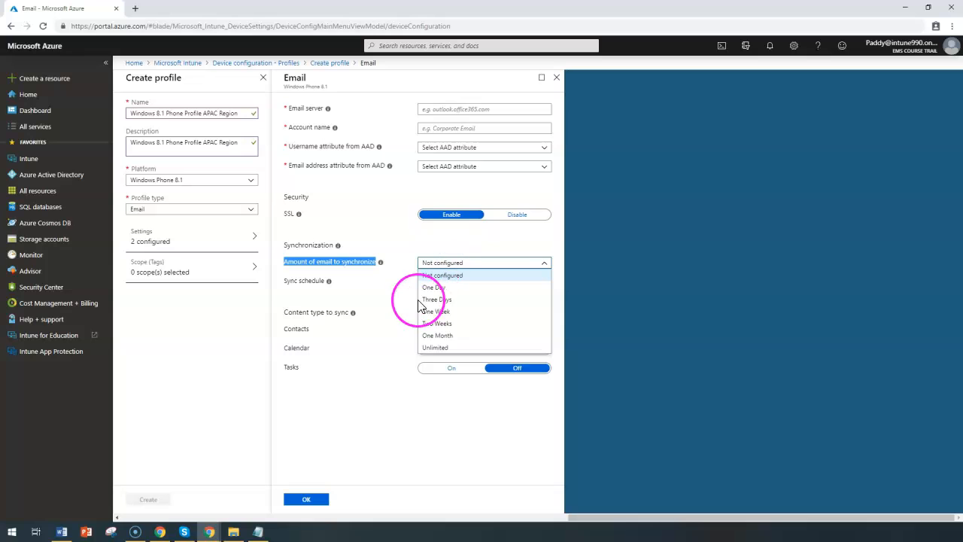
left_click(348, 301)
left_click(433, 282)
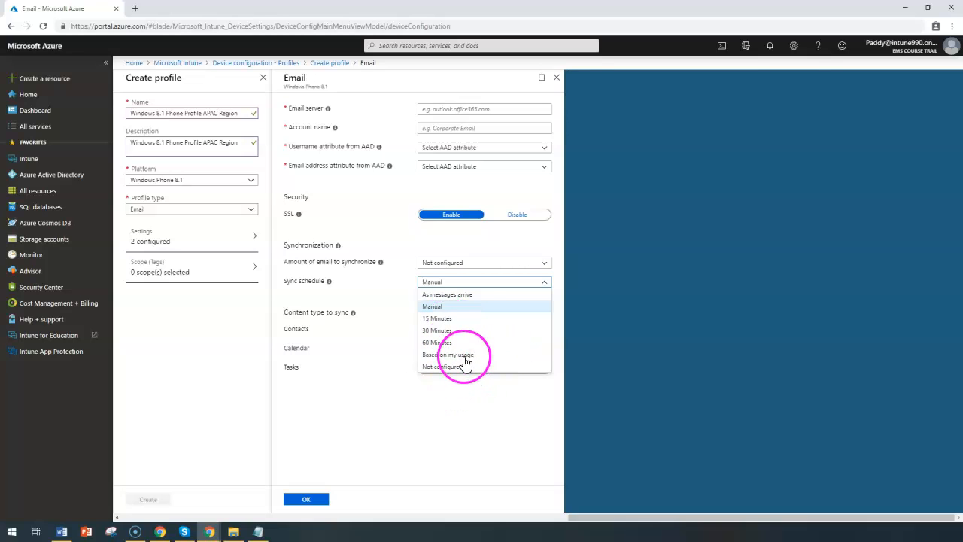
left_click(374, 322)
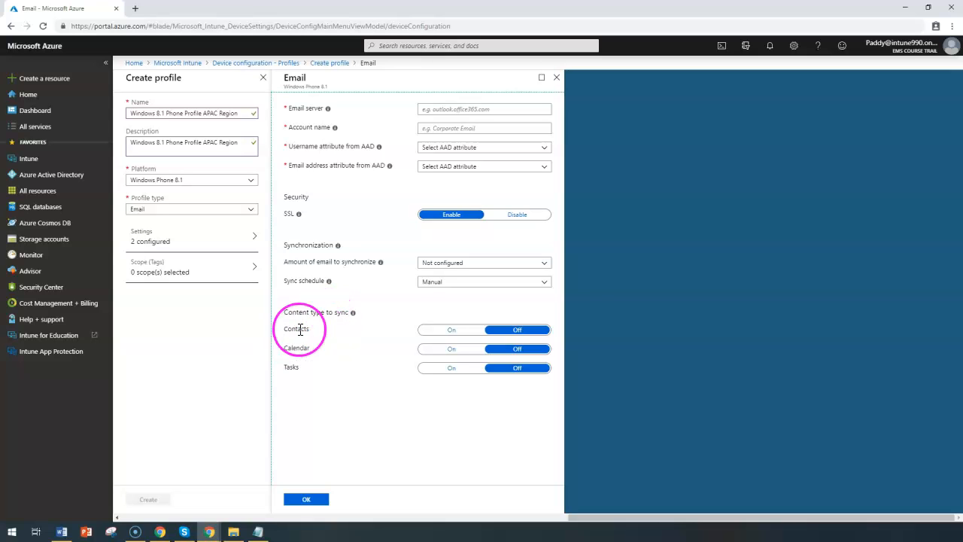
left_click_drag(294, 333, 327, 319)
left_click_drag(293, 349, 316, 338)
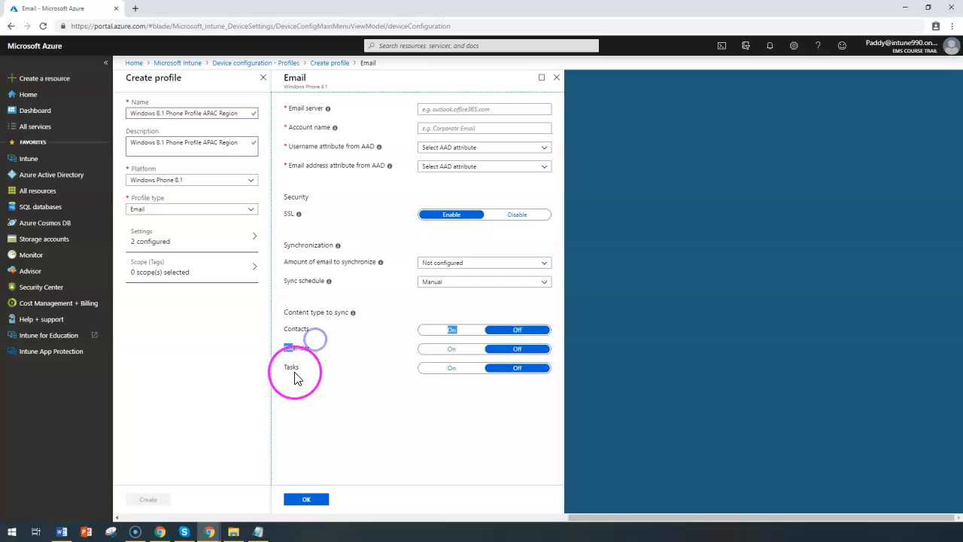
left_click_drag(293, 369, 361, 317)
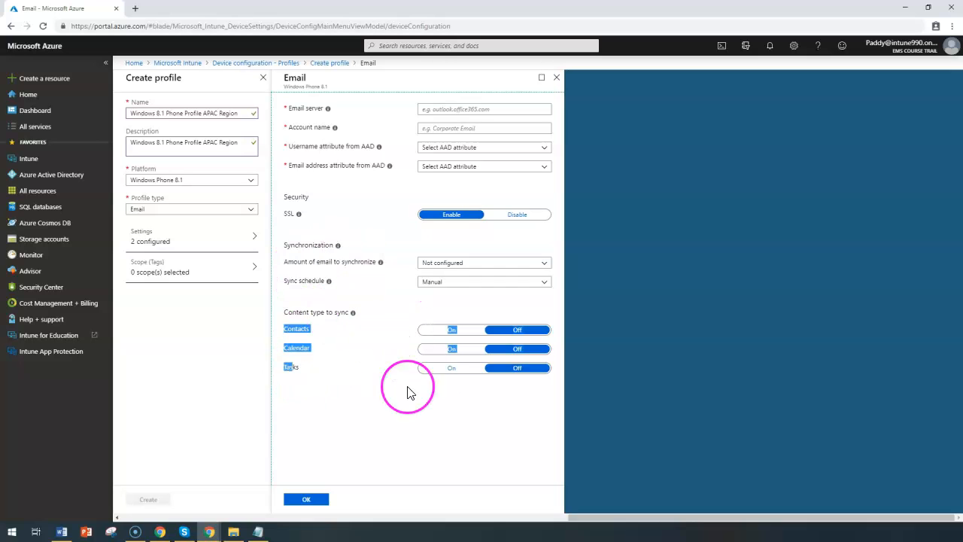
left_click(430, 403)
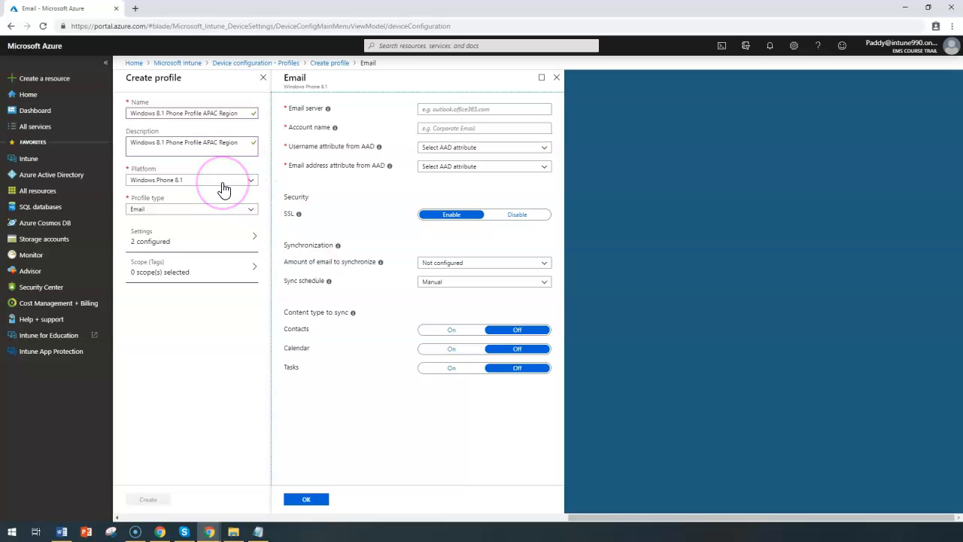
Step: Switch the profile type to Trusted certificate and review its certificate file setting
left_click(194, 209)
left_click(181, 260)
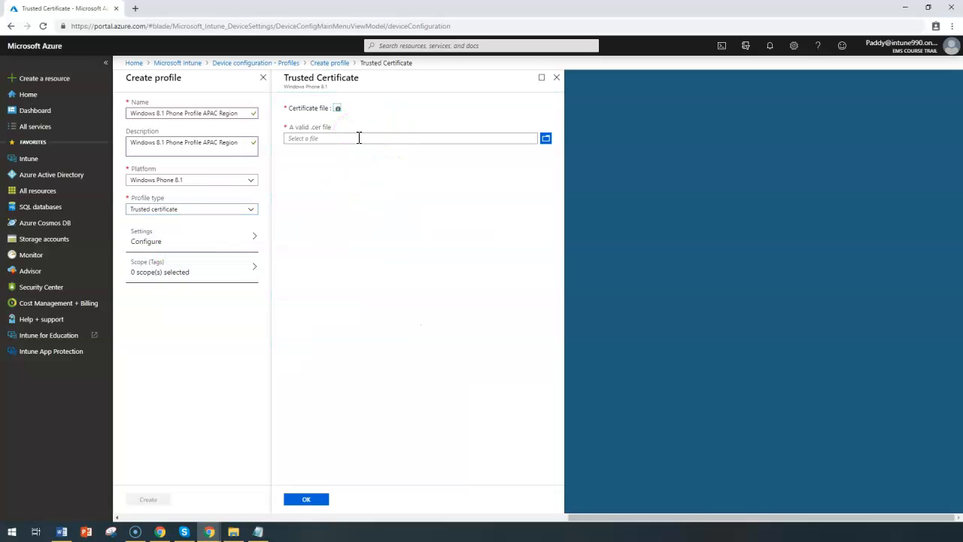
left_click(271, 175)
left_click(201, 210)
left_click(201, 210)
left_click(191, 246)
Step: Switch the profile type to SCEP certificate and then to PKCS imported certificate, reviewing the settings of each
left_click(196, 216)
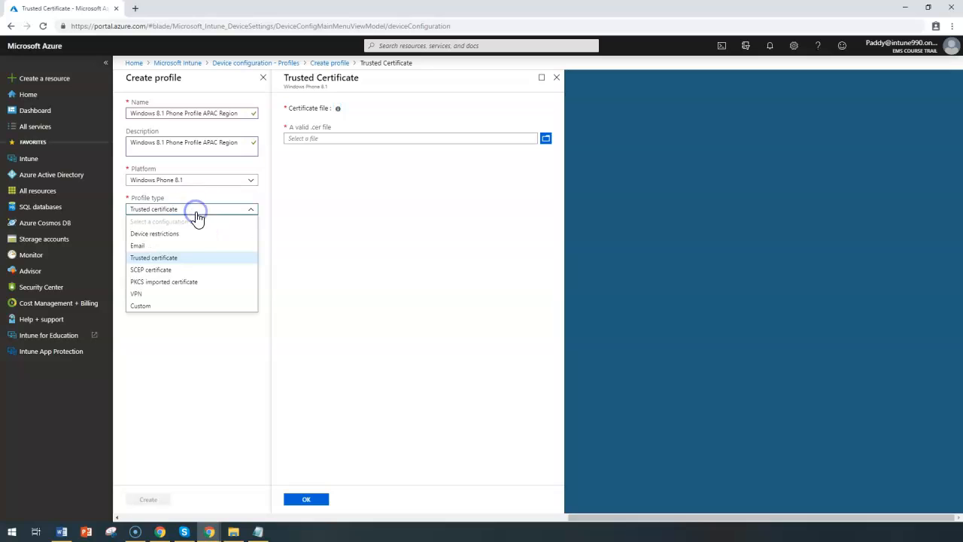
left_click(158, 275)
left_click(196, 238)
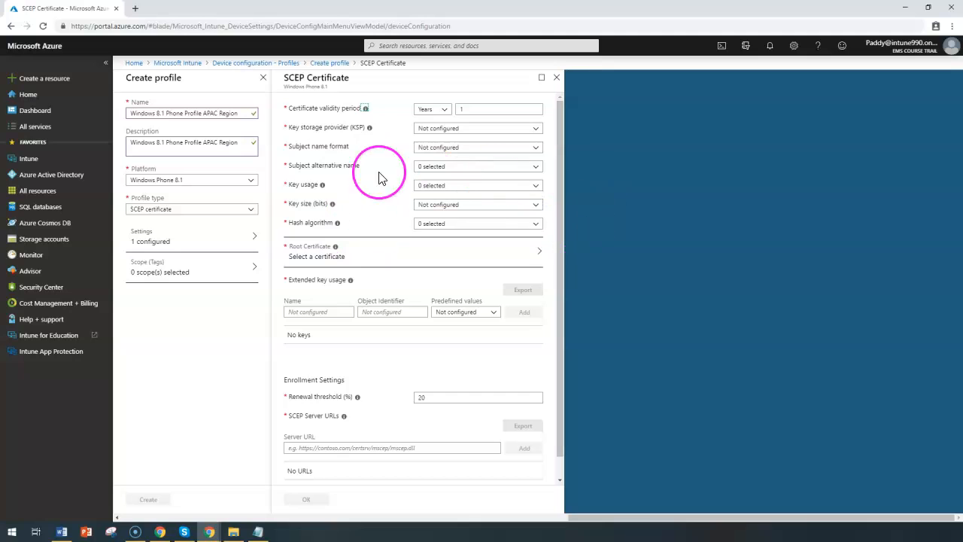
left_click(180, 212)
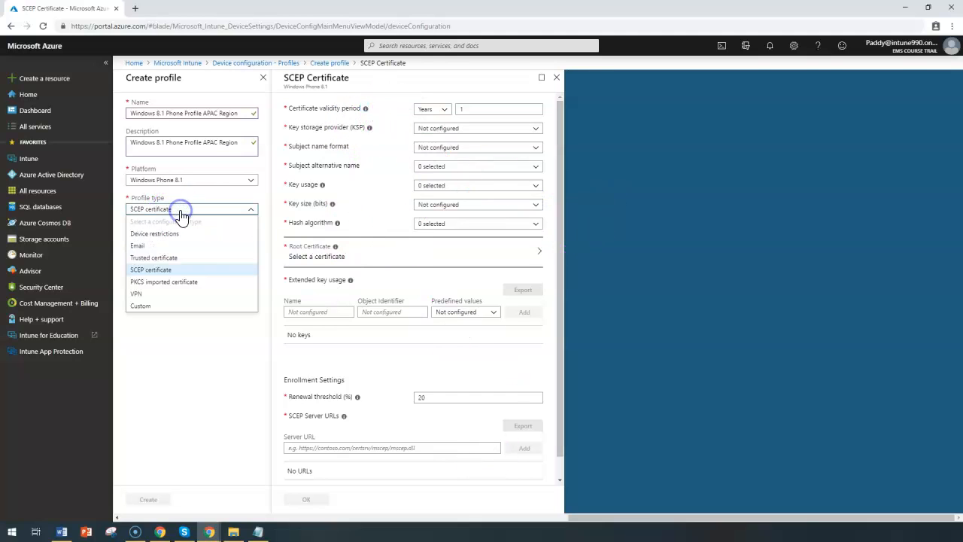
left_click(189, 283)
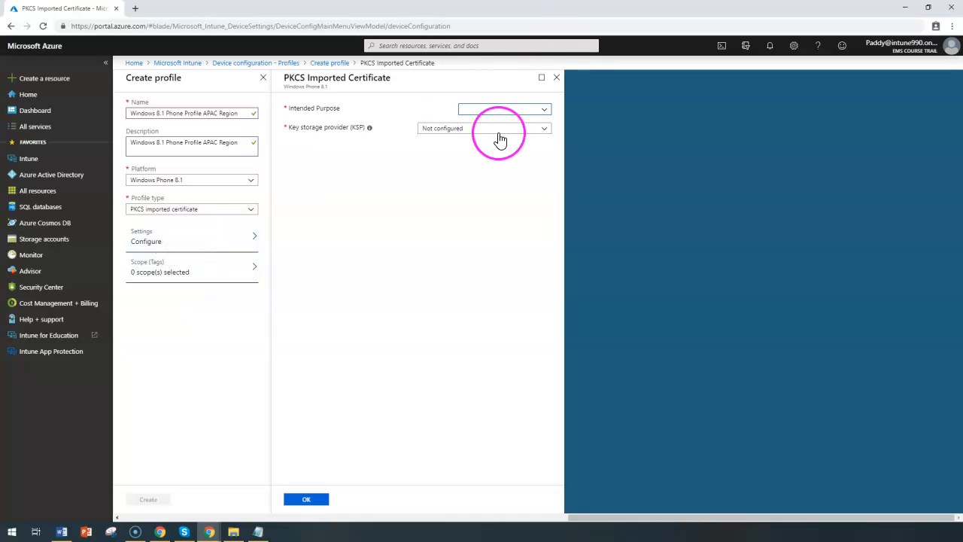
Step: Change the profile type to VPN and open the Base VPN settings
left_click(193, 210)
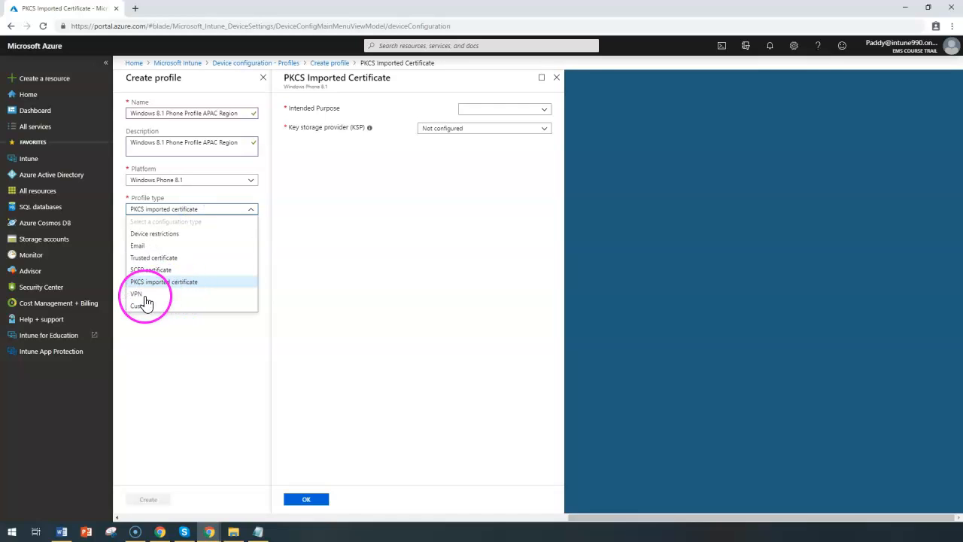
left_click(138, 295)
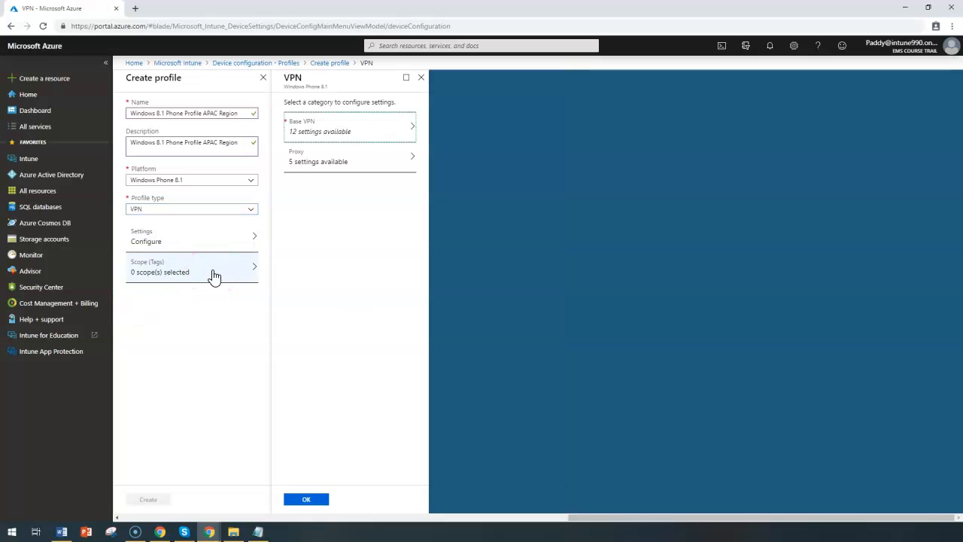
left_click(350, 128)
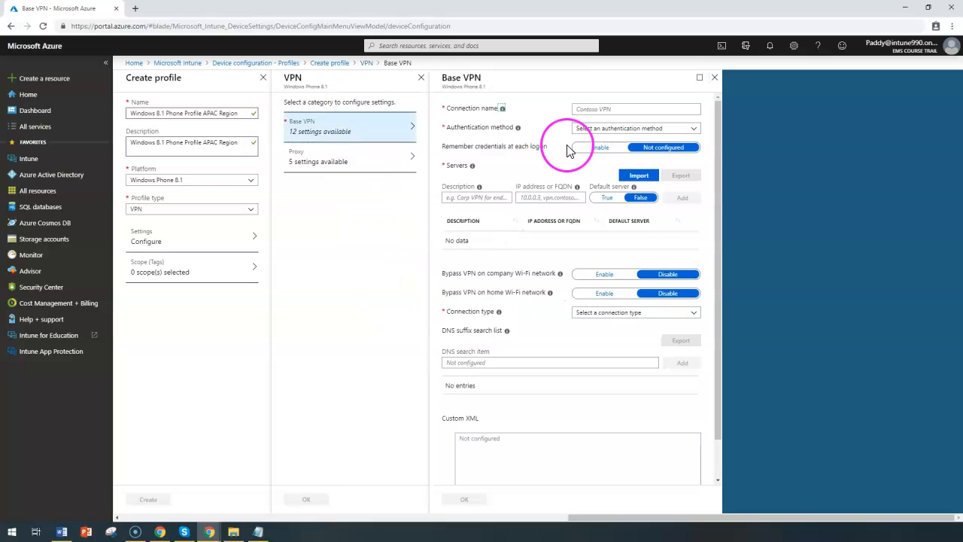
Step: Examine the Base VPN connection name, authentication method, connection type and server entry fields
left_click(632, 129)
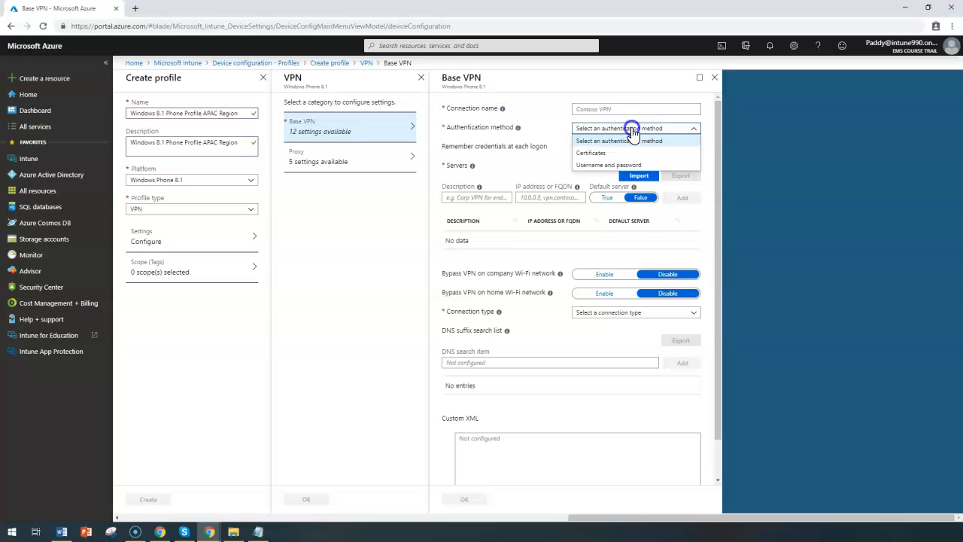
left_click(577, 309)
left_click(597, 311)
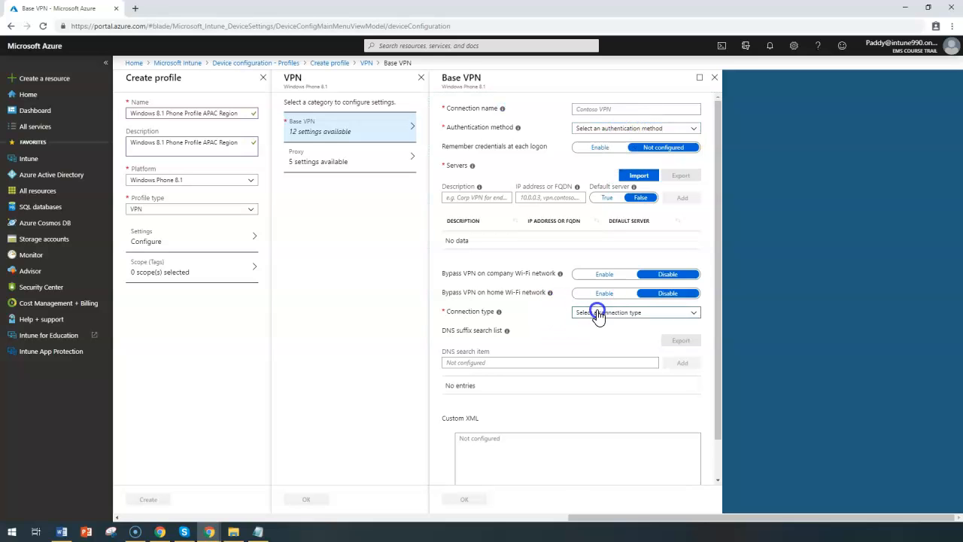
left_click(533, 253)
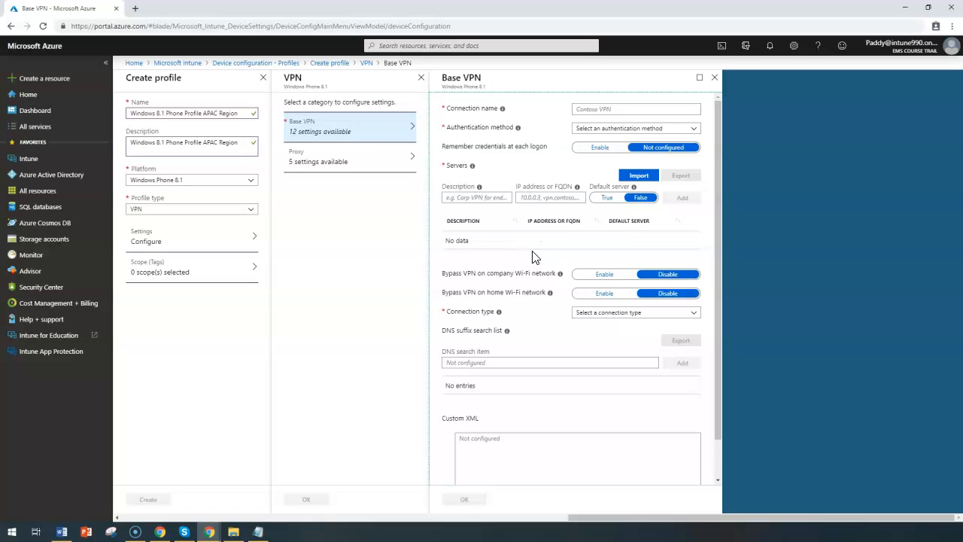
left_click(661, 104)
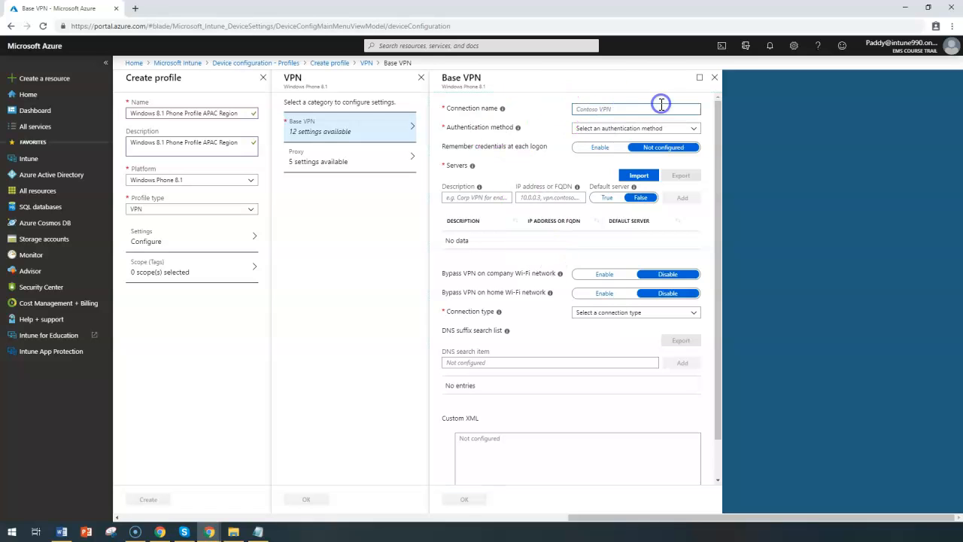
left_click_drag(455, 128, 512, 126)
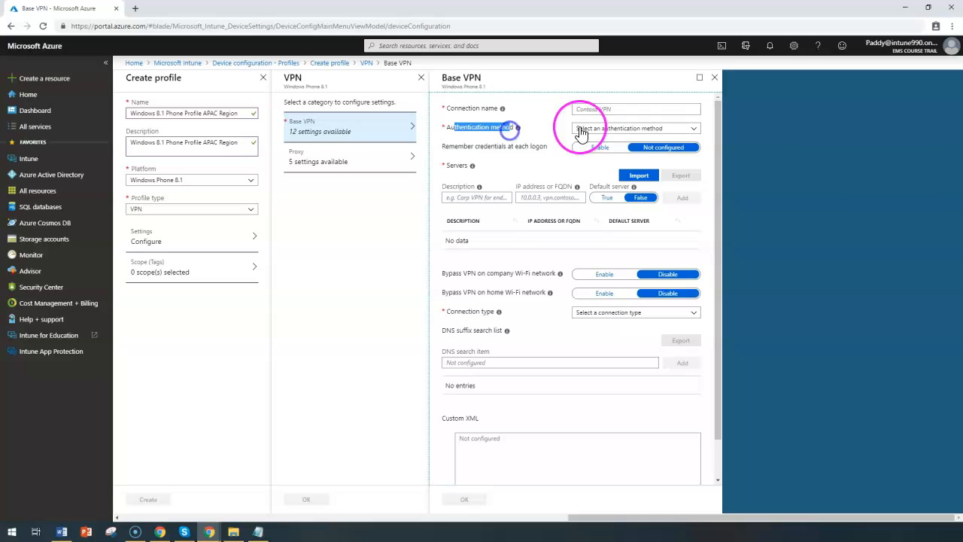
left_click(617, 129)
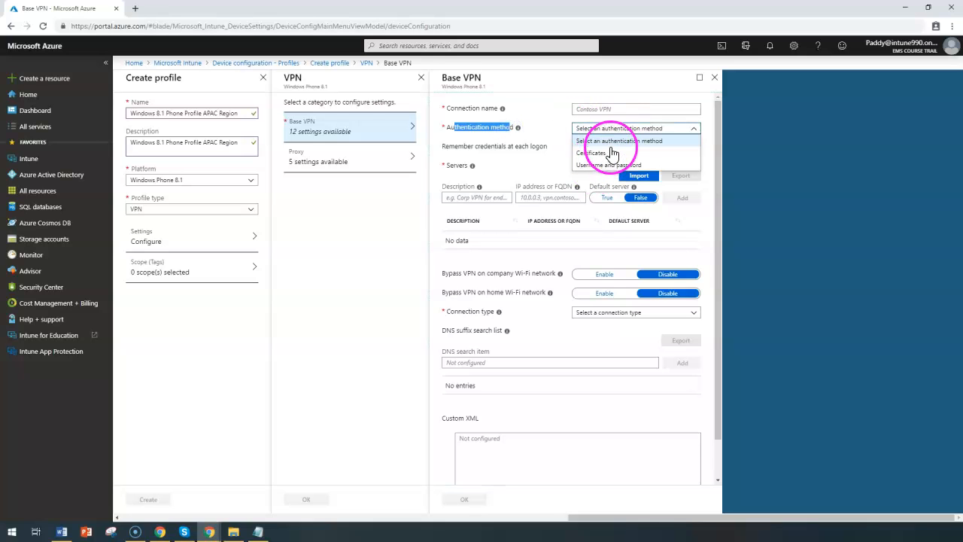
left_click(541, 162)
left_click(549, 197)
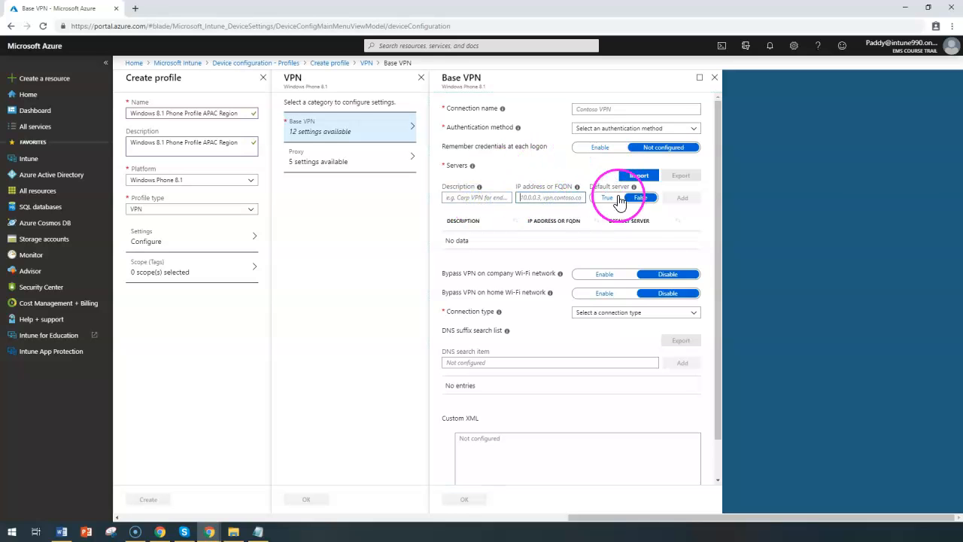
Step: Add a VPN server described as VPN 1 with IP address 109.21.1.2, and copy the address for reuse
left_click(499, 198)
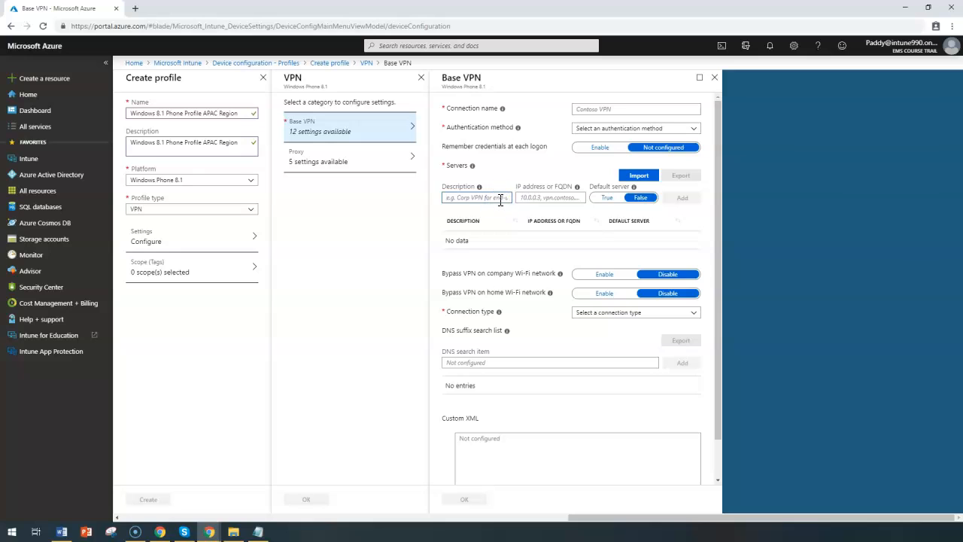
type("VPN 1")
key("Tab")
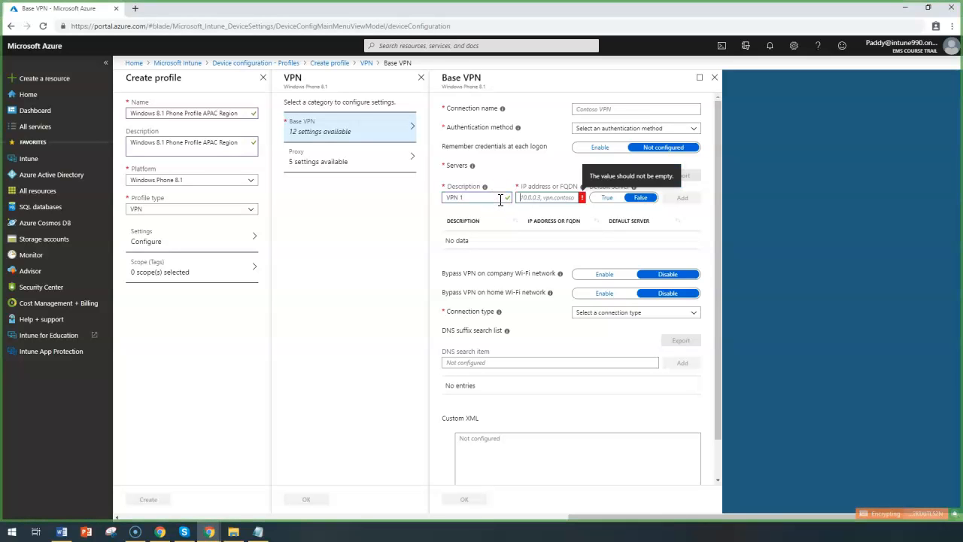
type("109.21.1.2")
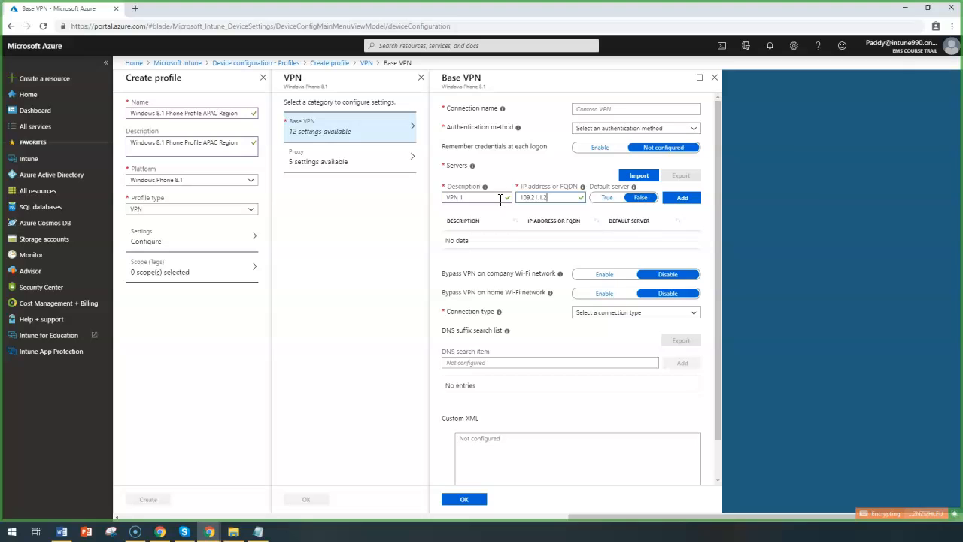
left_click_drag(554, 198, 328, 202)
key("ctrl+c")
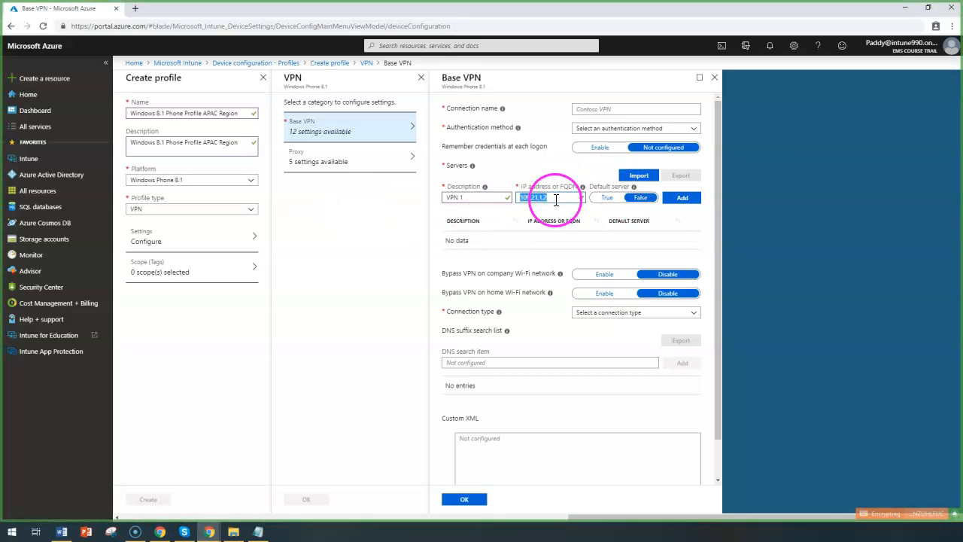
left_click(682, 198)
Step: Add a second VPN server described as VPN2 with IP address 109.21.1.3
left_click(478, 197)
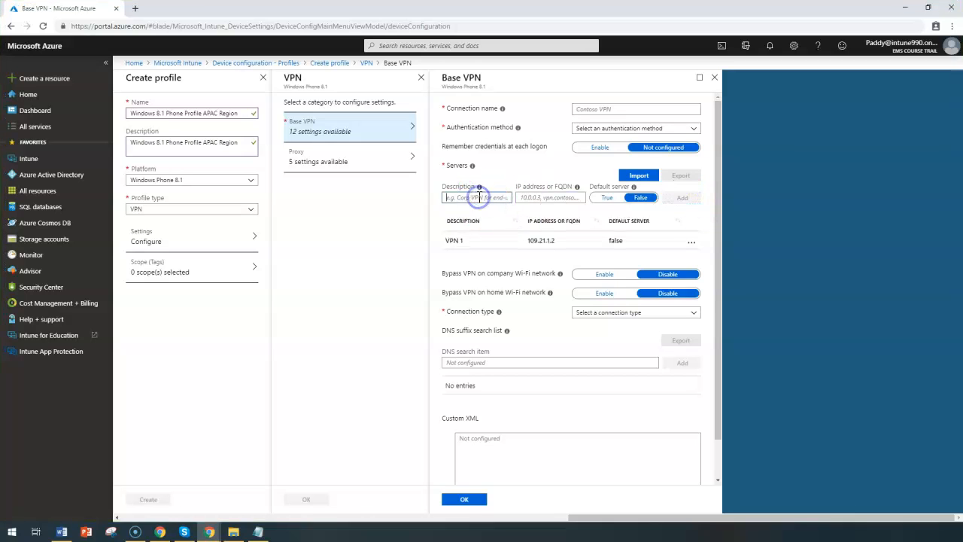
type("VPN2")
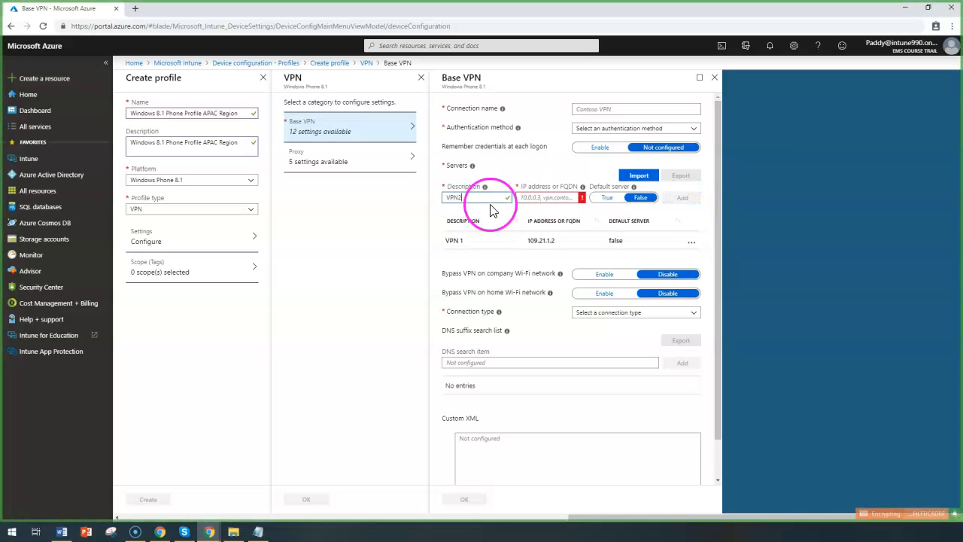
left_click(542, 197)
key("ctrl+v")
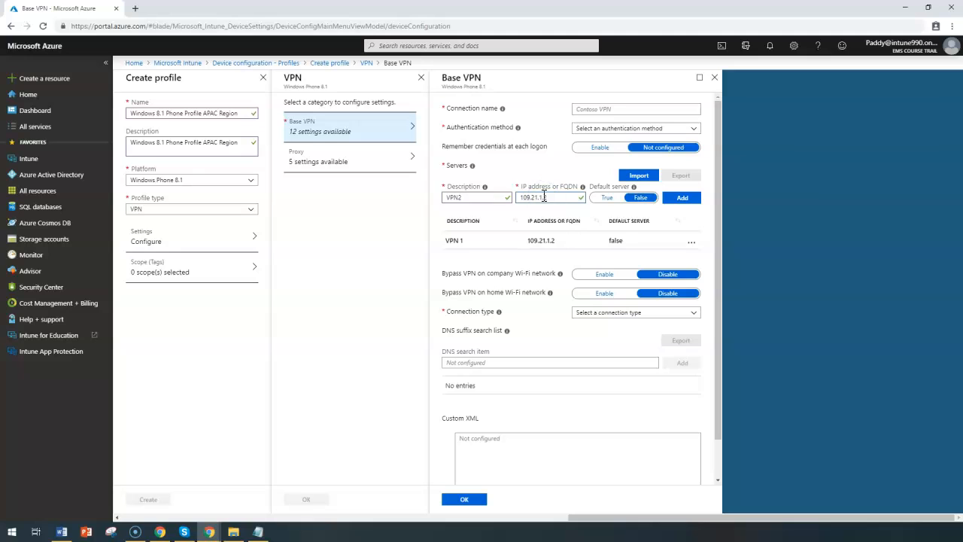
type("3")
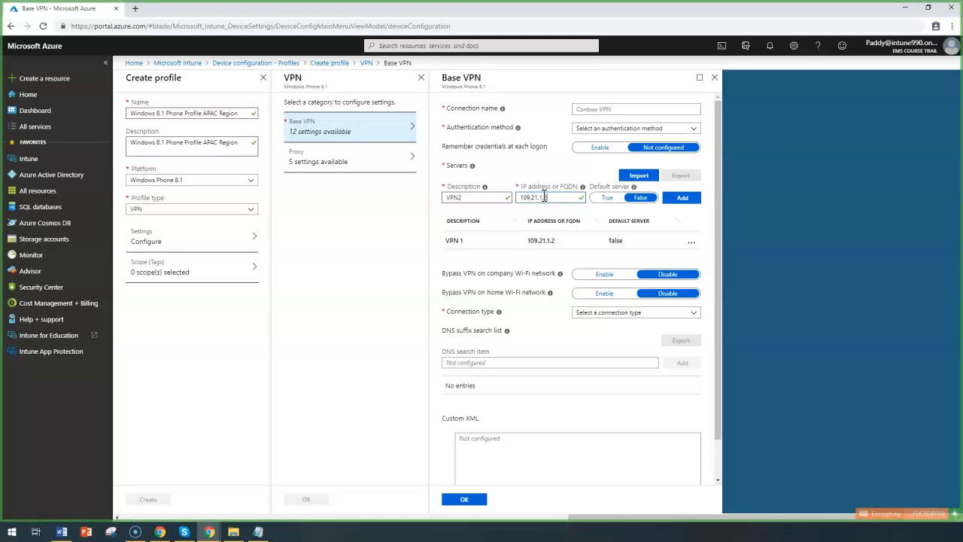
type("3")
left_click(682, 197)
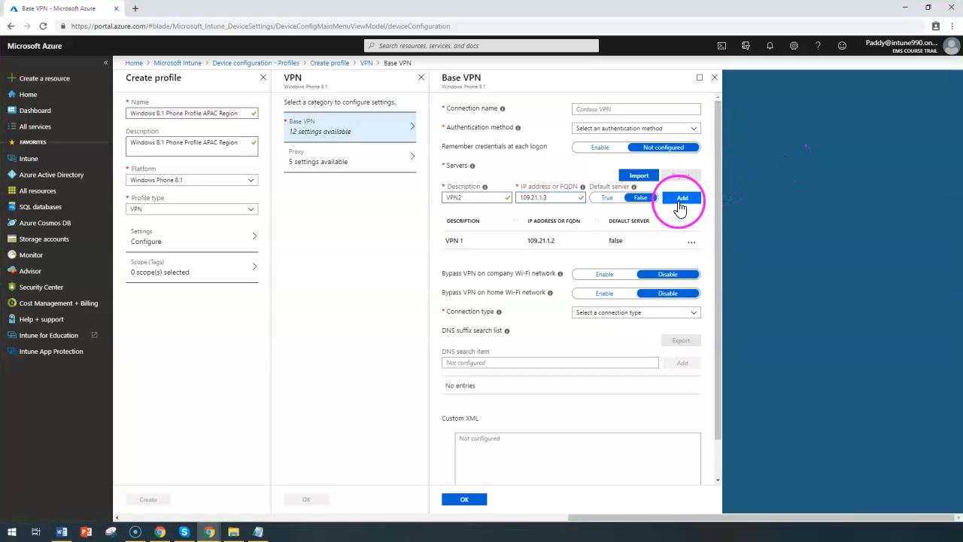
Step: Edit the VPN 1 server entry to make it the default server and save the row
left_click(693, 242)
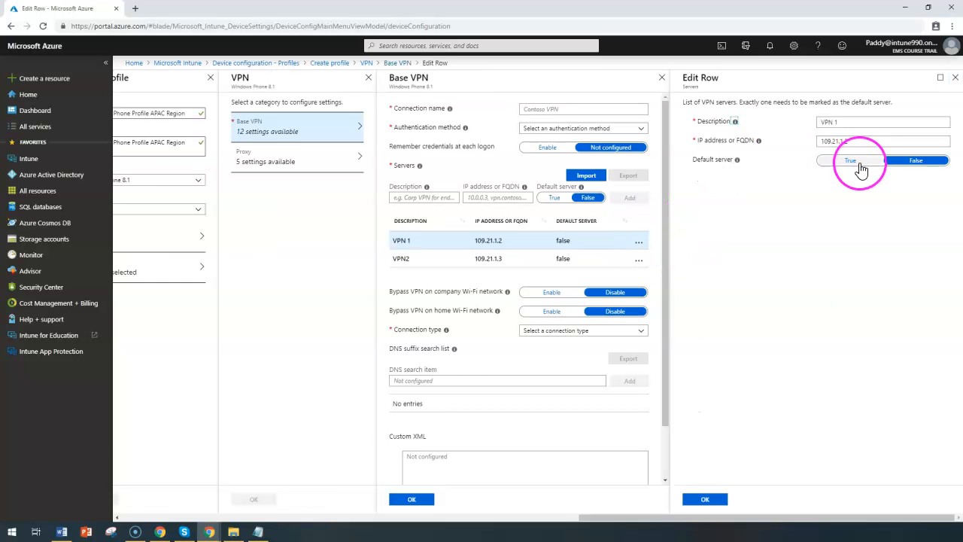
left_click(854, 163)
left_click(703, 500)
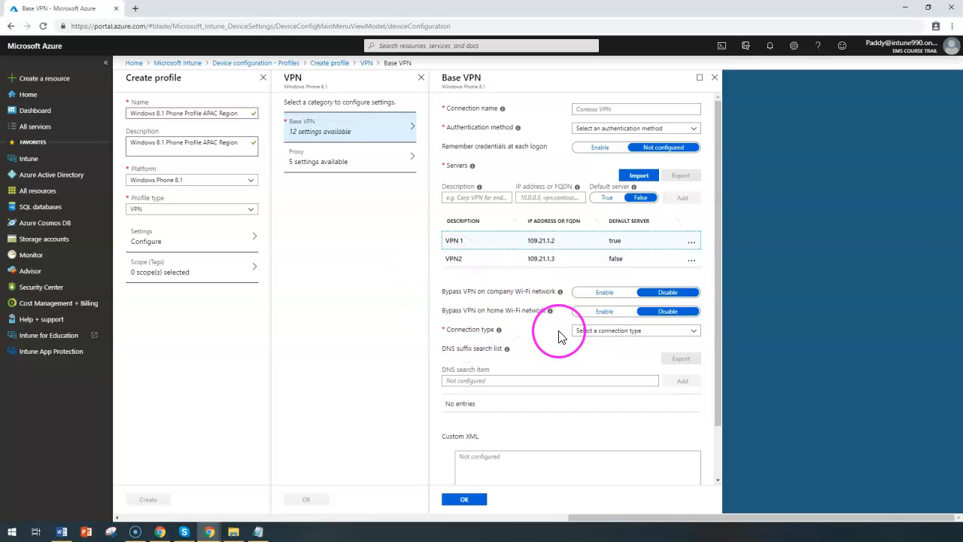
Step: Set the VPN connection type to Check Point Capsule VPN
left_click(630, 332)
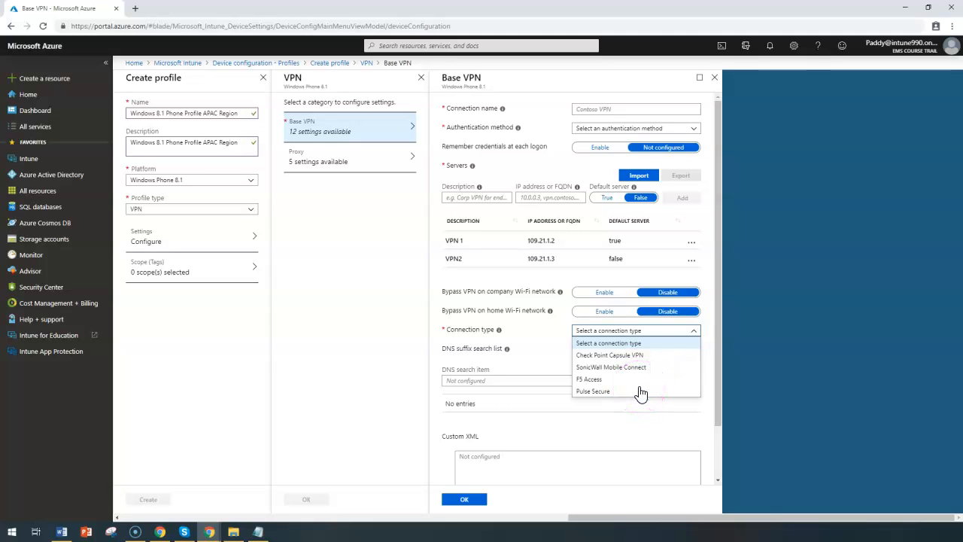
left_click(636, 362)
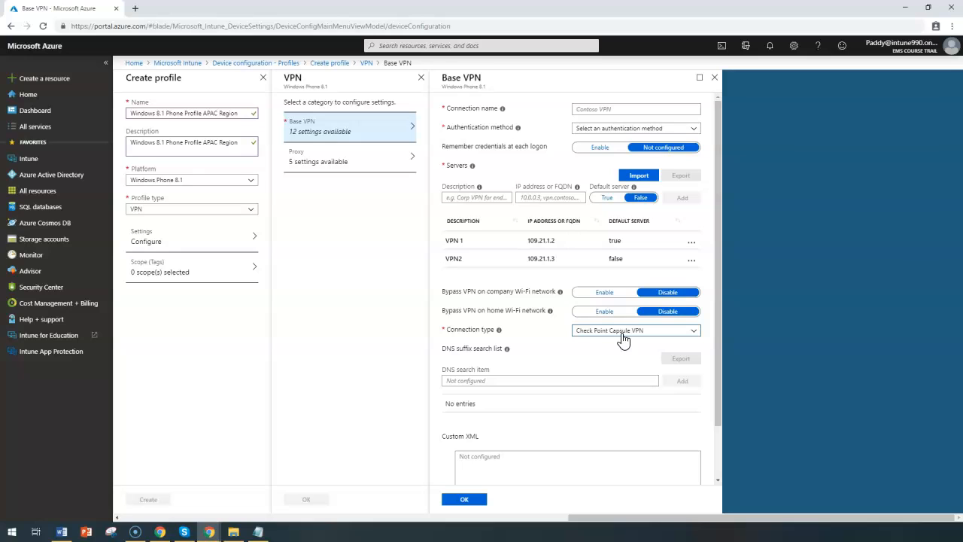
left_click(609, 347)
Step: Examine the DNS suffix search list, custom XML and split tunneling settings of the base VPN
left_click(482, 380)
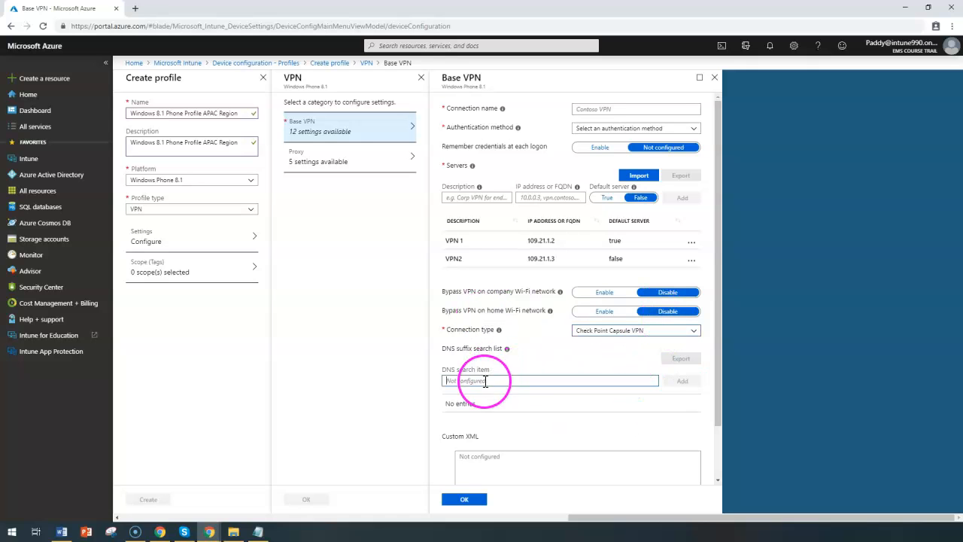
scroll(598, 326, "down", 1)
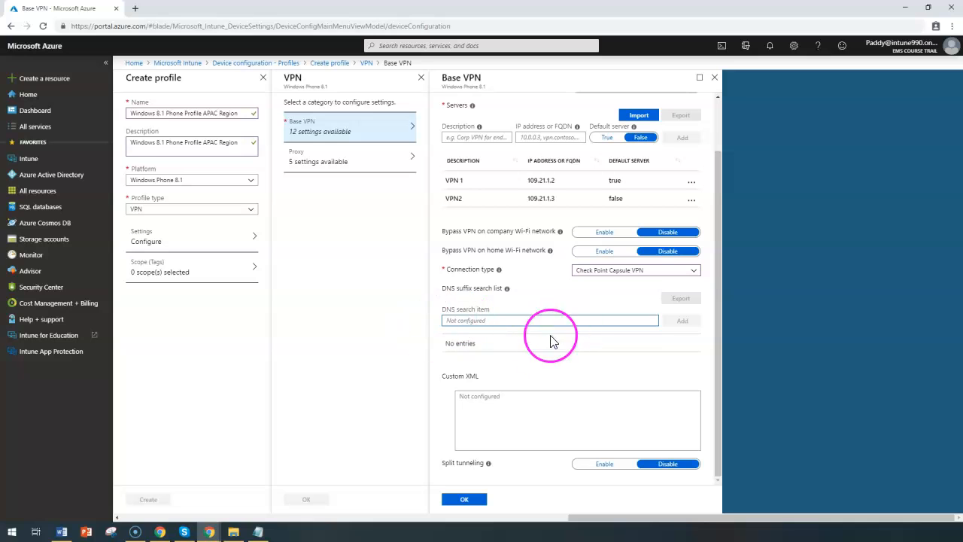
left_click(498, 407)
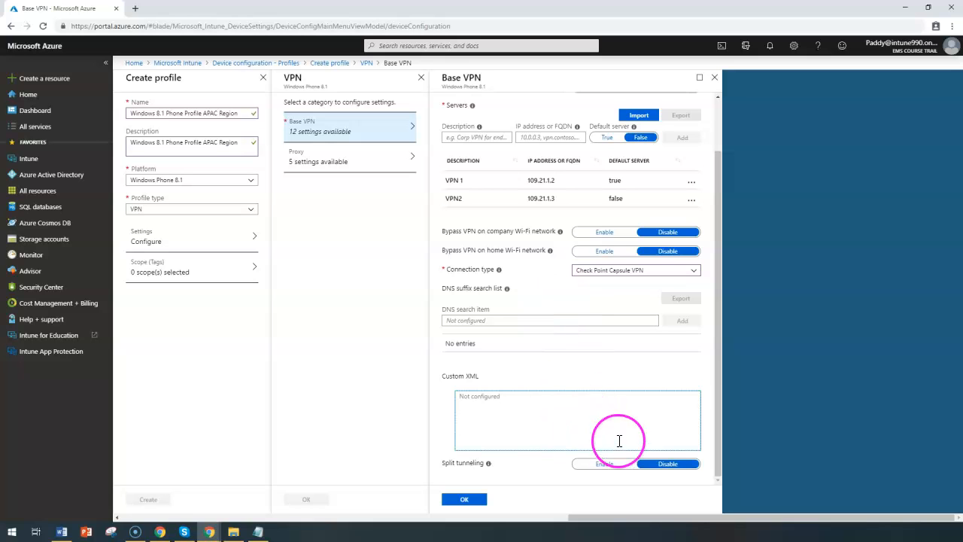
left_click_drag(537, 469, 587, 471)
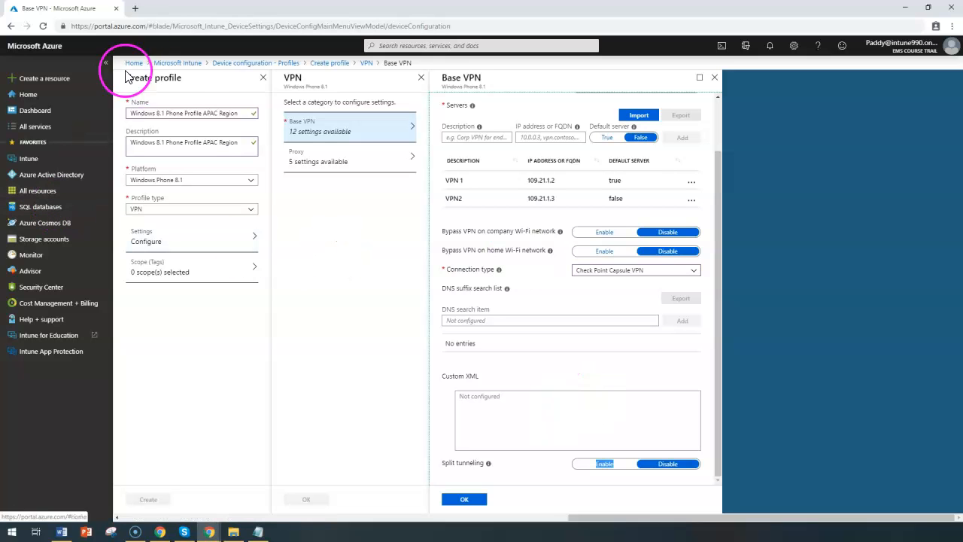
triple_click(331, 86)
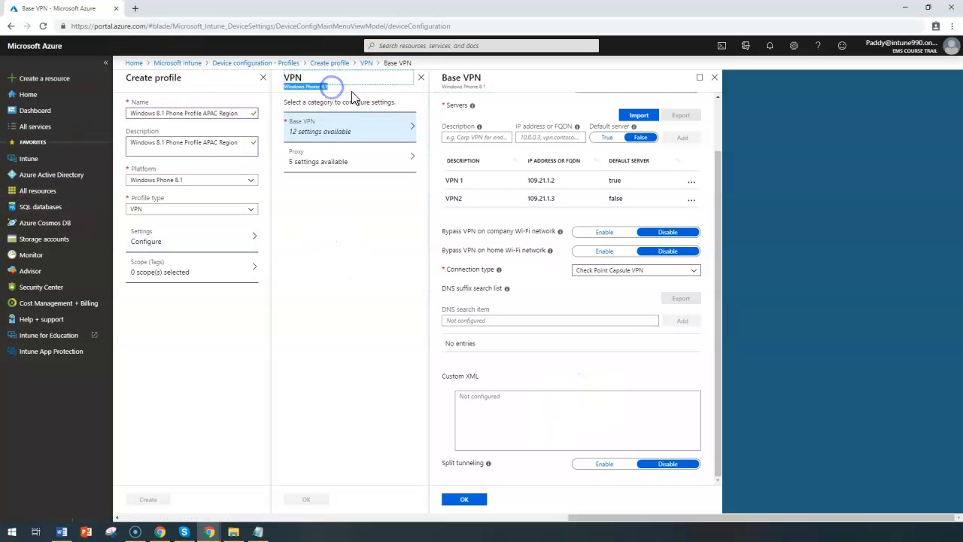
left_click(558, 320)
Step: Set the base VPN's authentication method to Username and password
left_click(465, 499)
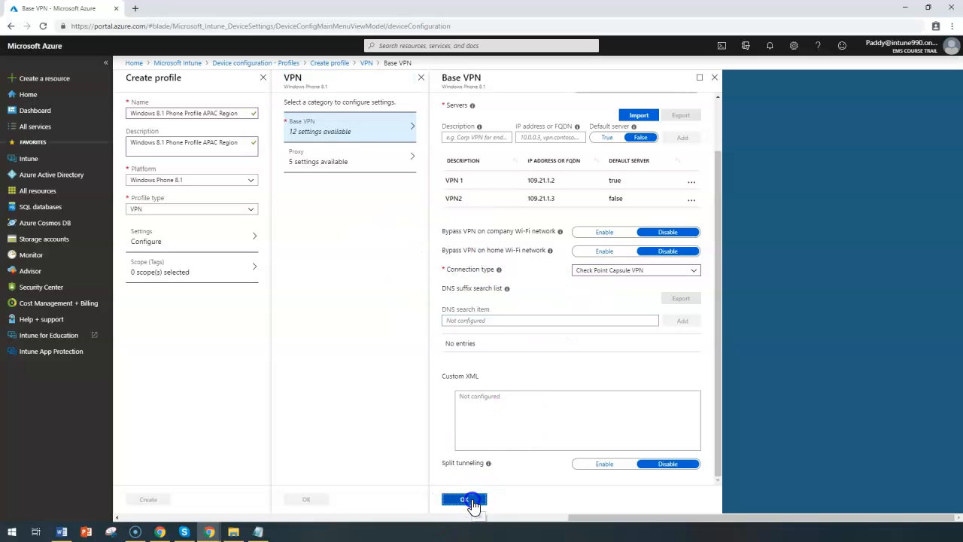
left_click(619, 128)
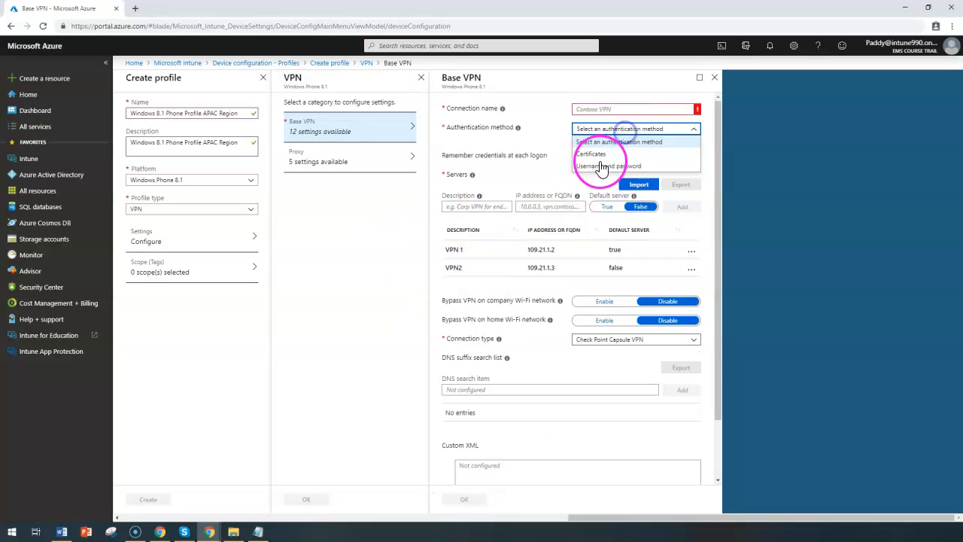
left_click(598, 166)
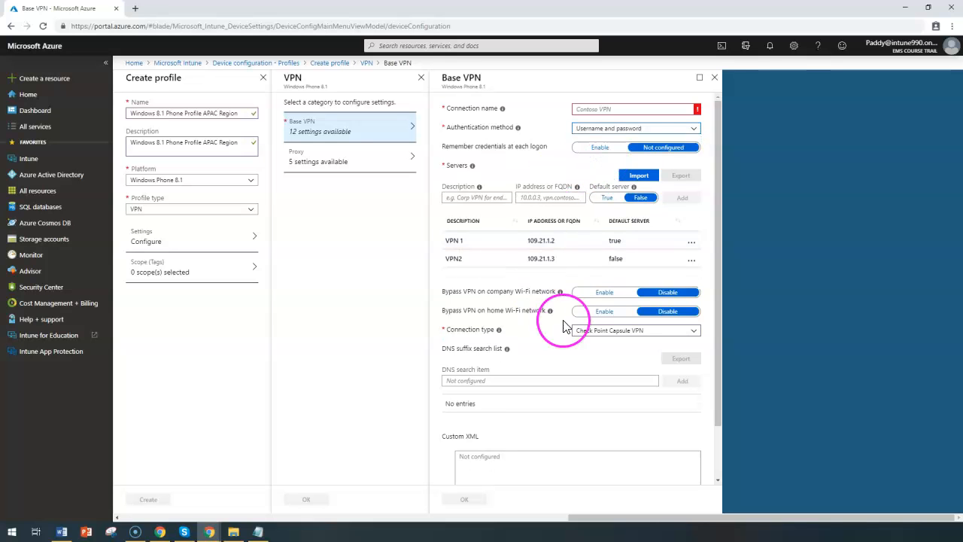
Step: Enable split tunneling and remembering credentials at each logon for the base VPN
scroll(519, 479, "down", 1)
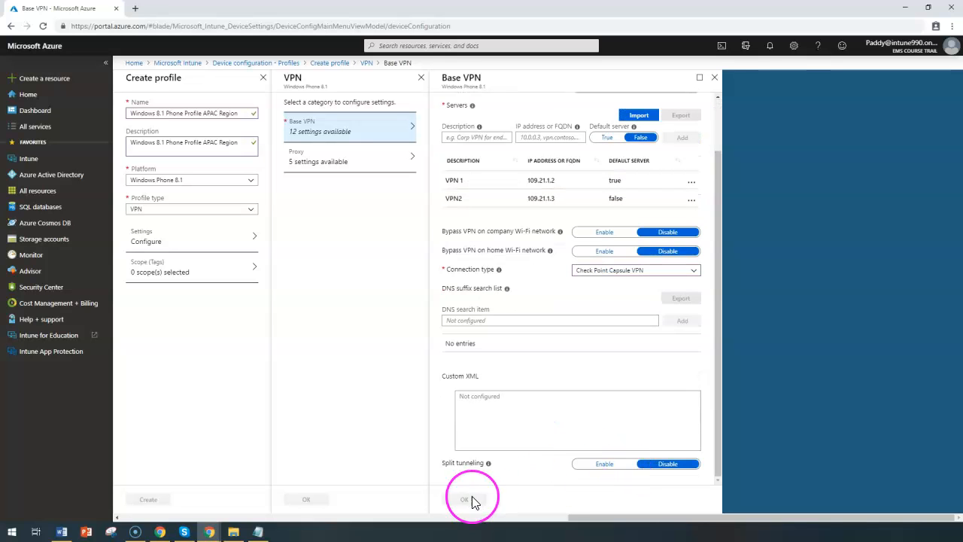
left_click(603, 464)
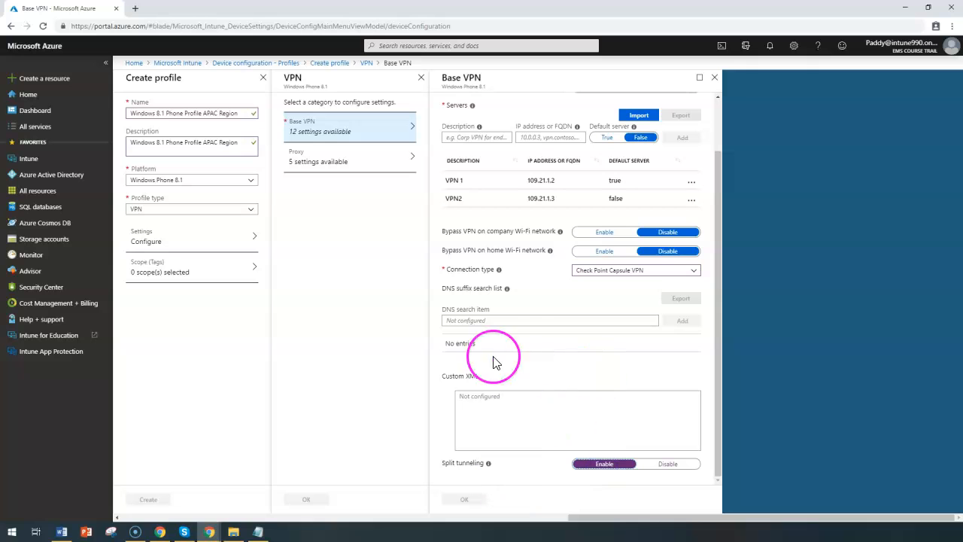
scroll(522, 346, "up", 1)
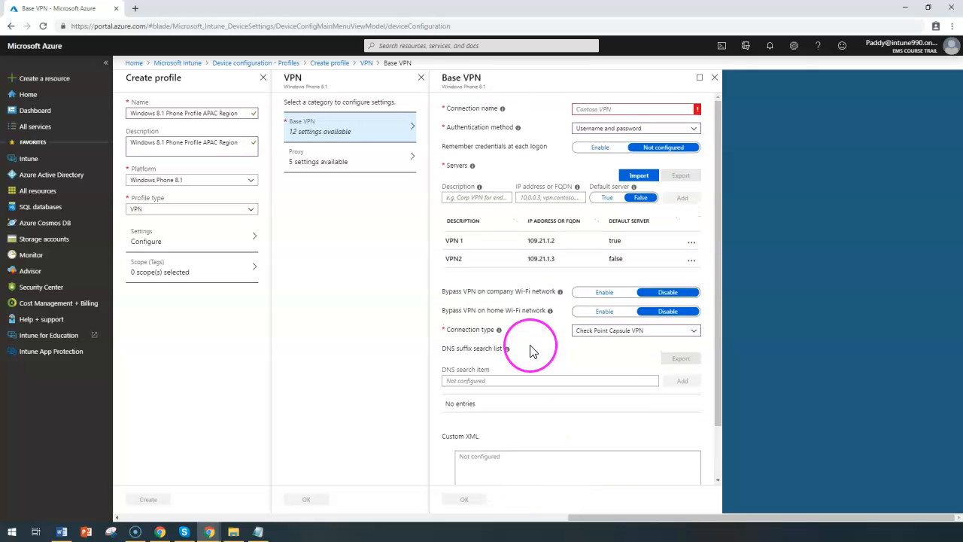
left_click(598, 147)
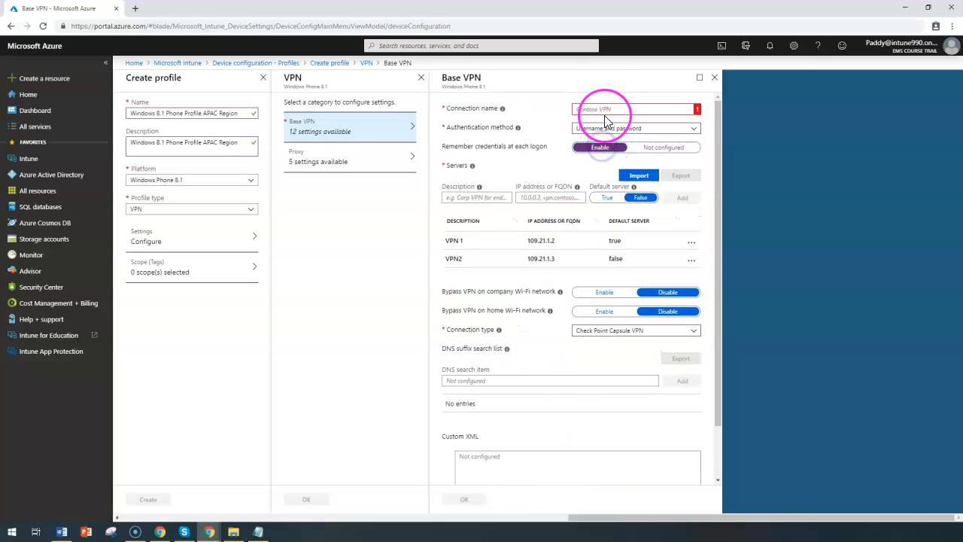
Step: Name the connection VPN 1 and confirm the base VPN settings
left_click(605, 115)
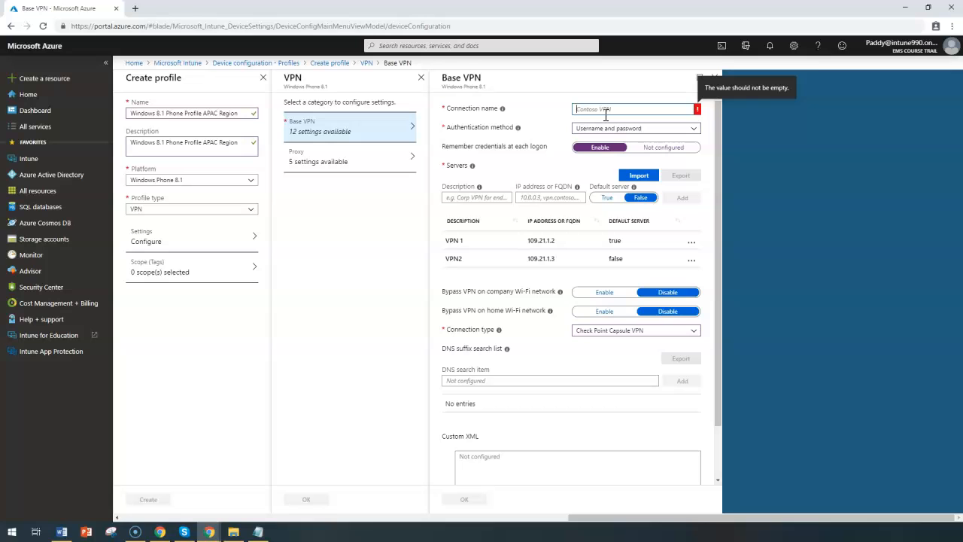
type("VPN 1")
left_click(480, 500)
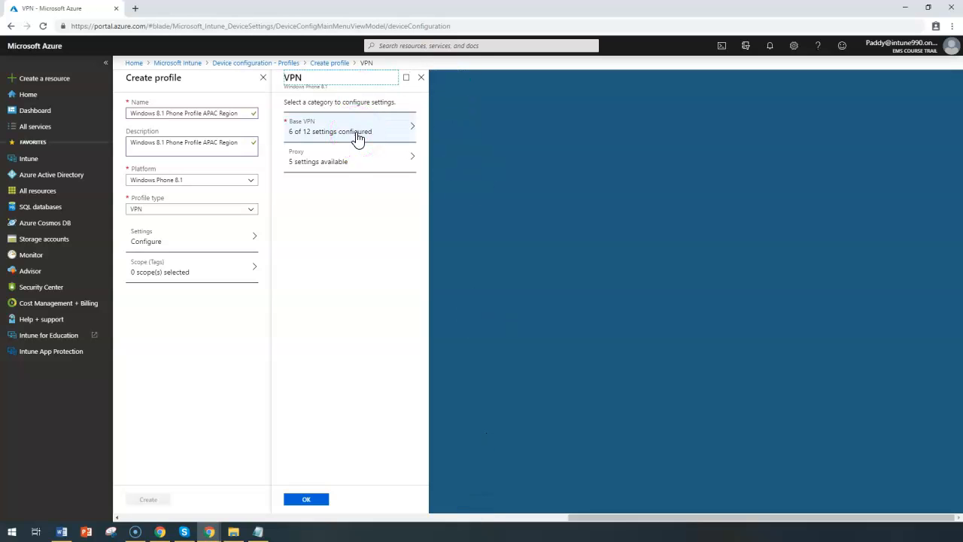
Step: Open the VPN profile's proxy settings and set automatic detection of proxy settings to Enable
left_click(354, 158)
left_click(469, 161)
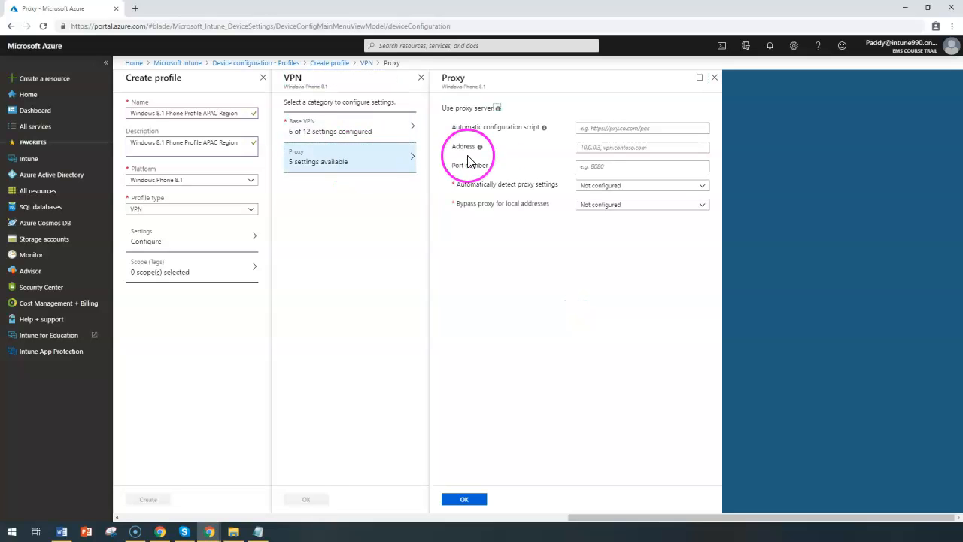
left_click(667, 128)
left_click(662, 149)
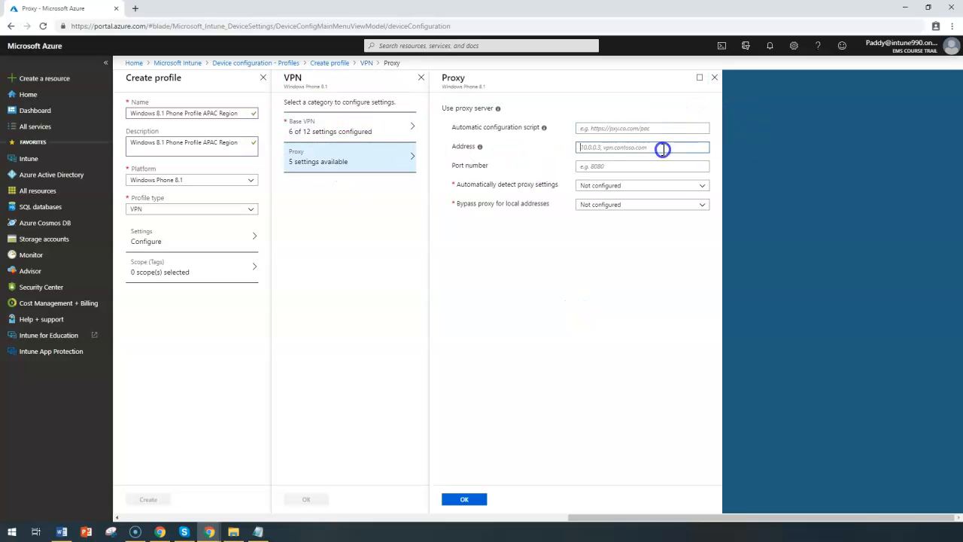
left_click(658, 164)
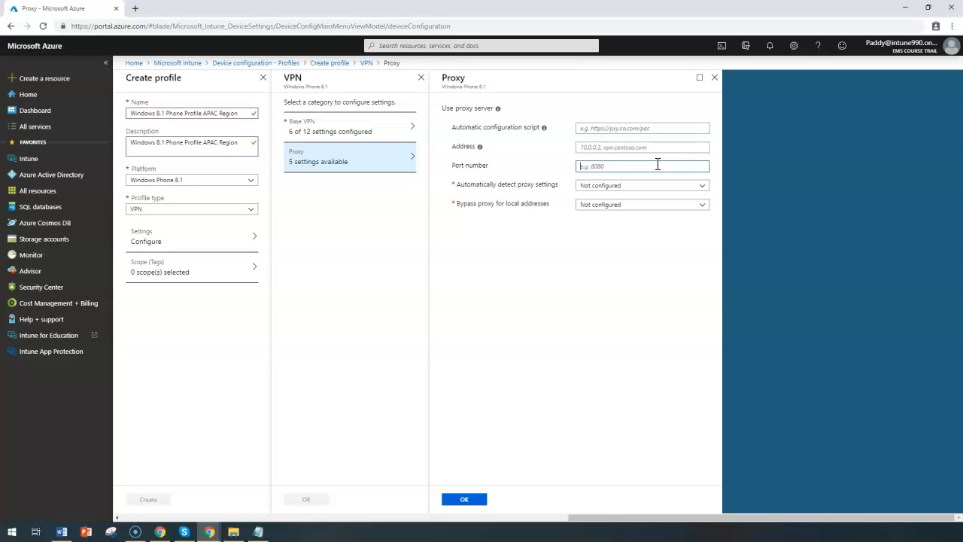
left_click(624, 185)
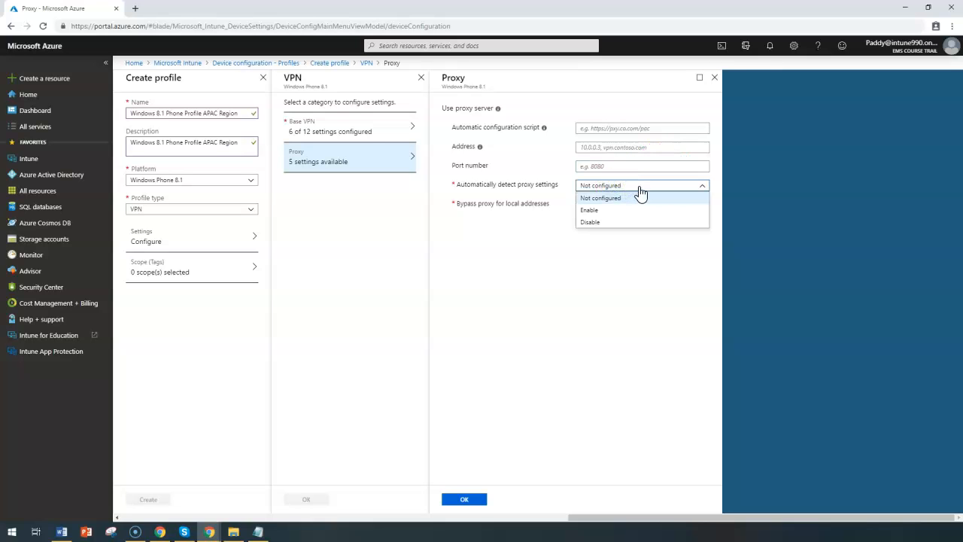
left_click(587, 211)
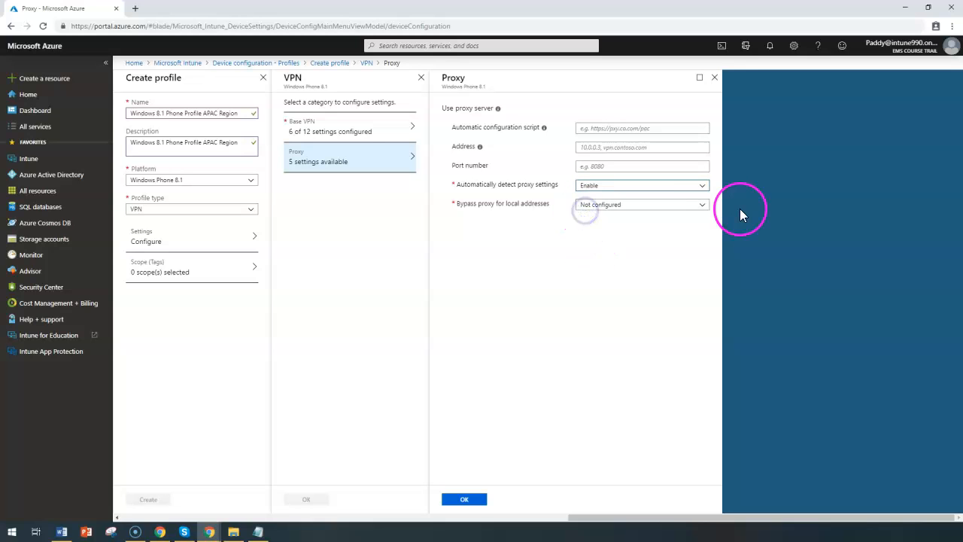
Step: Enable bypassing the proxy for local addresses, and confirm the proxy and VPN settings
left_click(622, 203)
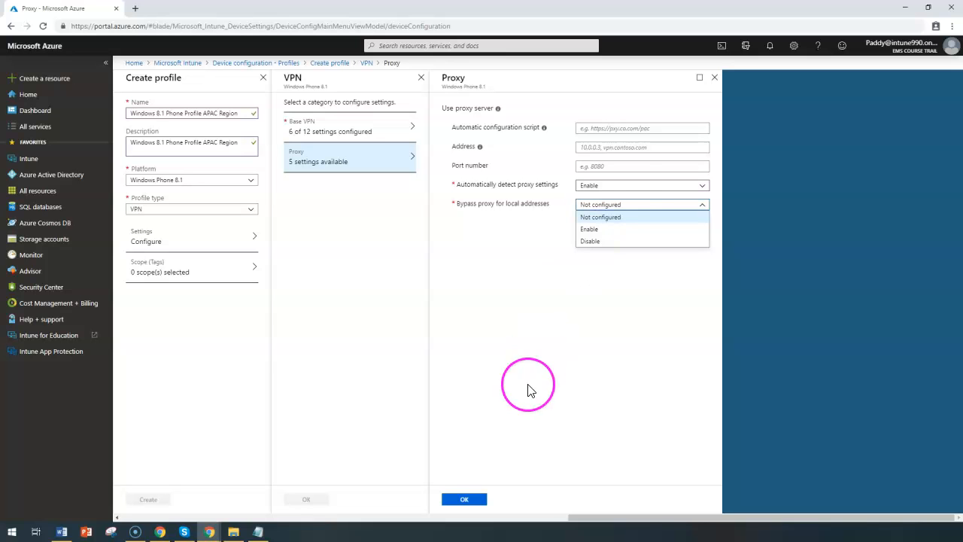
left_click(593, 229)
left_click(464, 499)
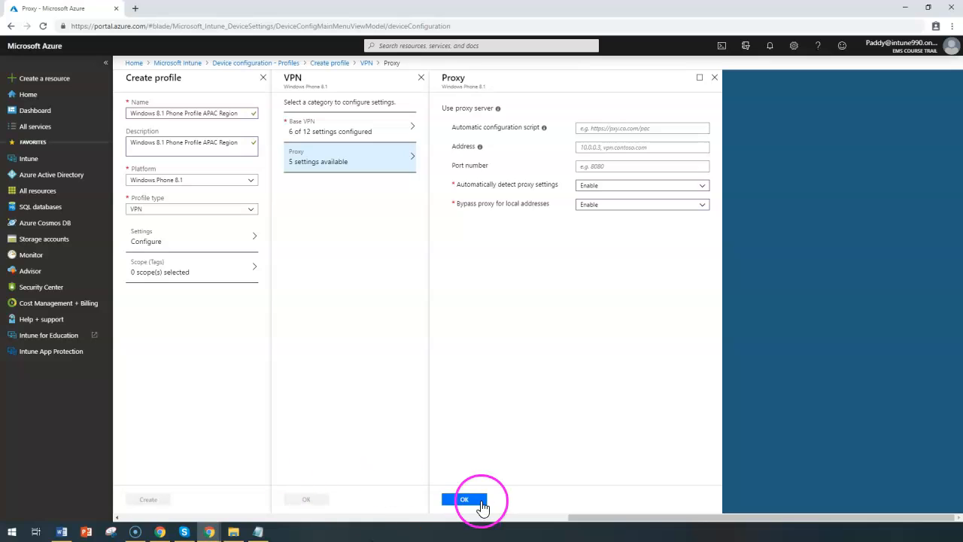
left_click(477, 499)
left_click(316, 500)
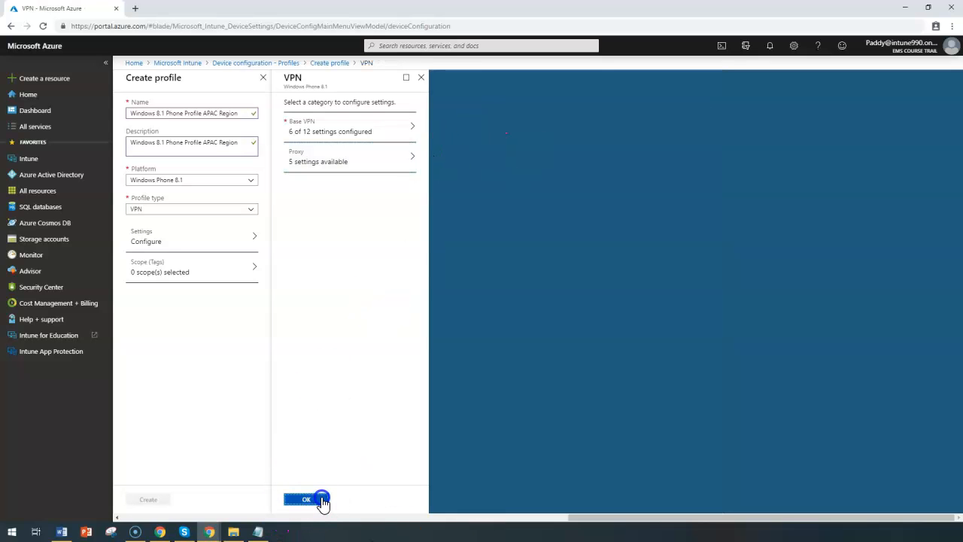
Step: Change the profile type from VPN to Custom to bring up the custom OMA-URI settings
left_click(196, 242)
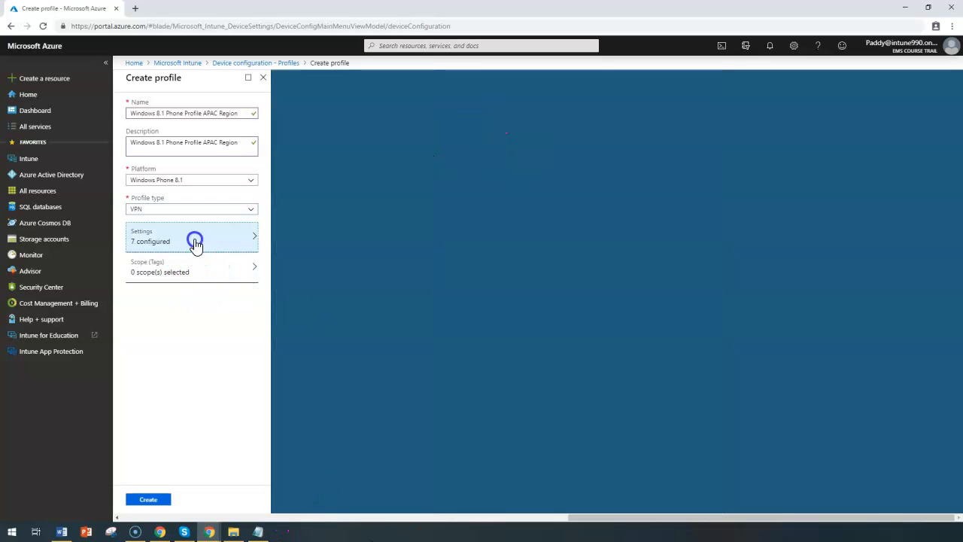
left_click(191, 211)
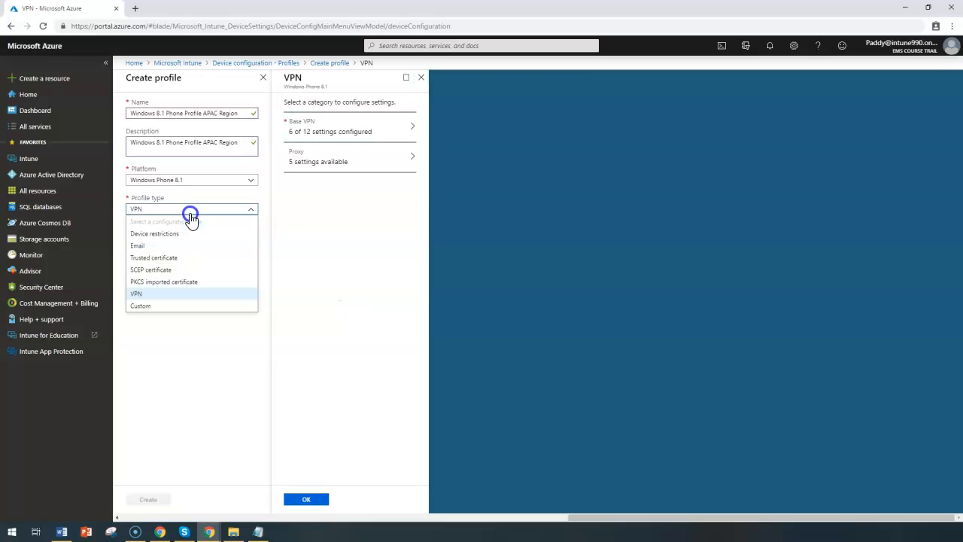
left_click(151, 306)
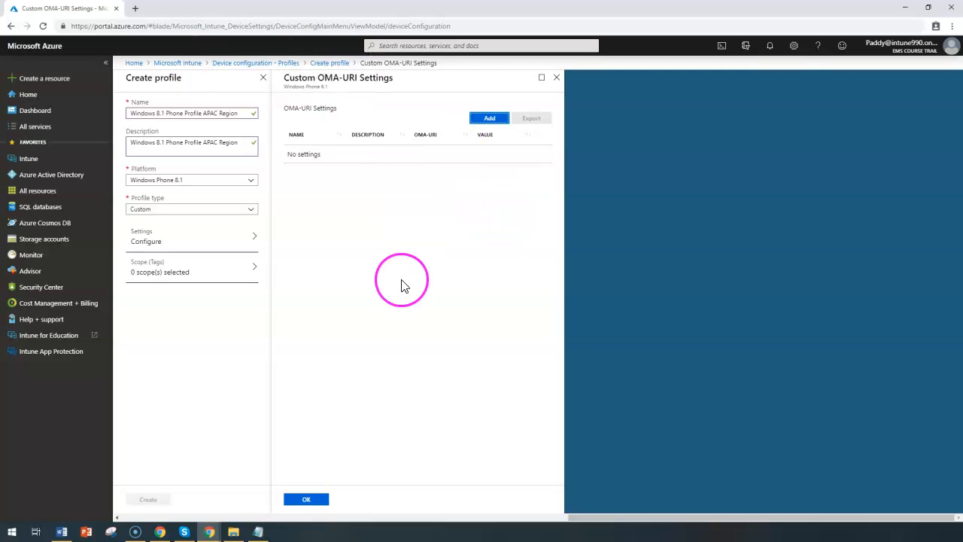
left_click_drag(284, 78, 391, 81)
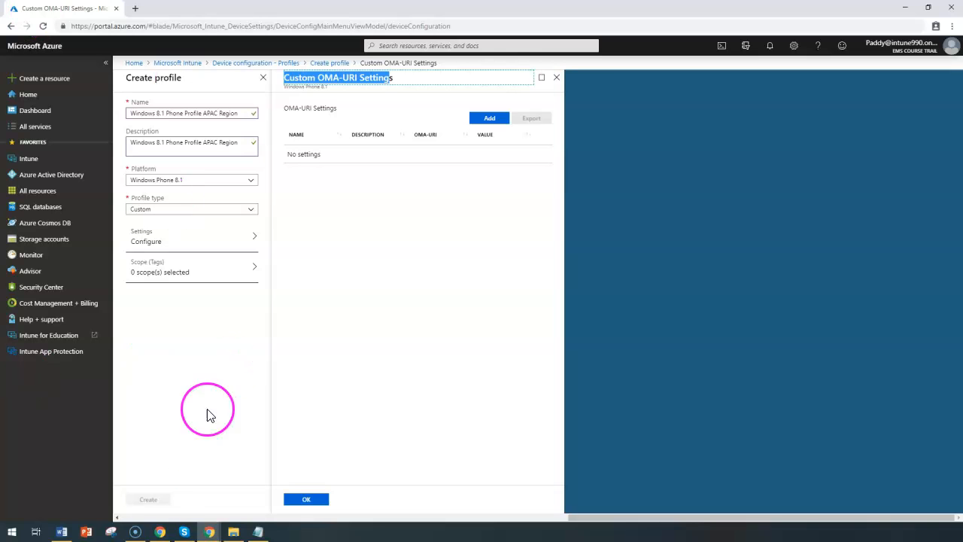
Step: Switch to the My-Intune-Notes.txt file in Notepad and highlight the Policy CSP and Policy CSP - Connectivity documentation links
left_click(23, 524)
left_click_drag(478, 497, 1, 441)
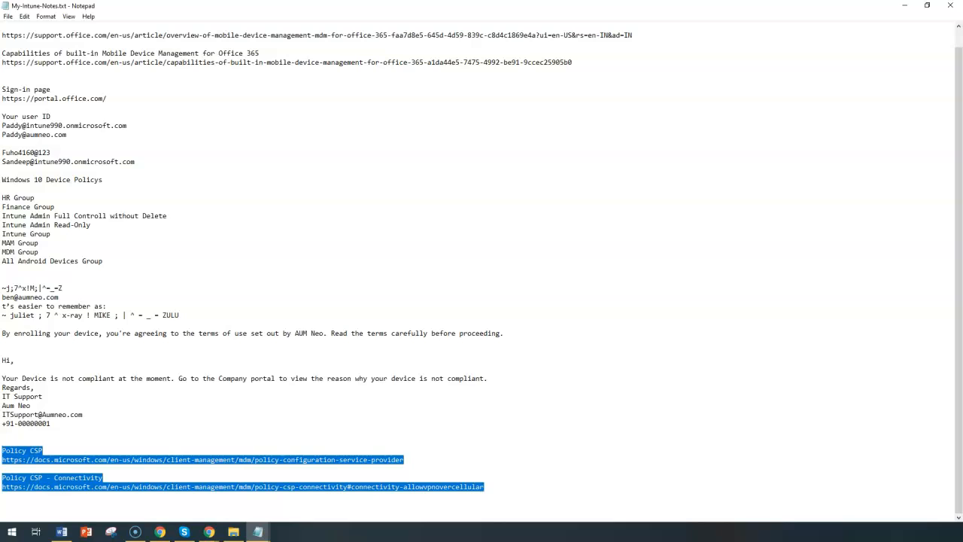
left_click_drag(142, 466, 144, 464)
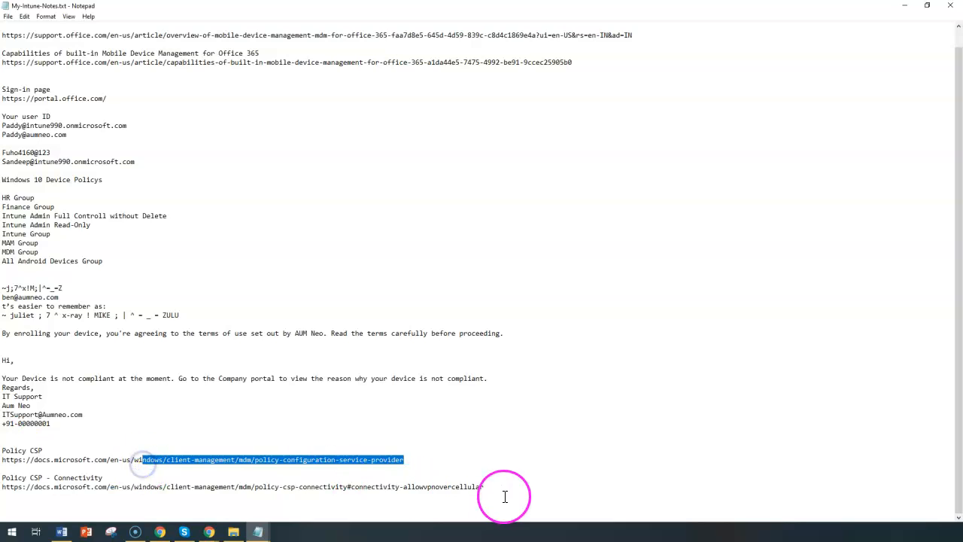
left_click_drag(505, 496, 33, 447)
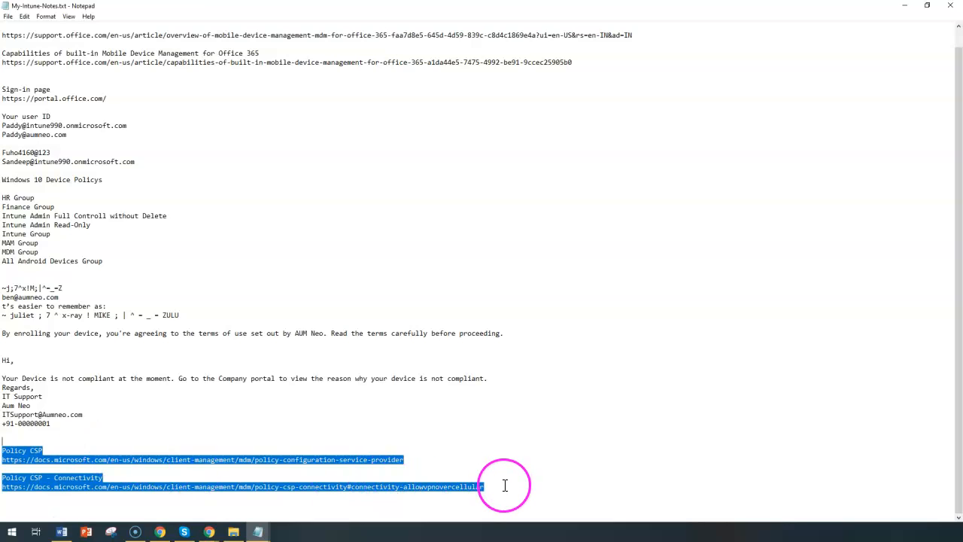
left_click_drag(504, 486, 4, 450)
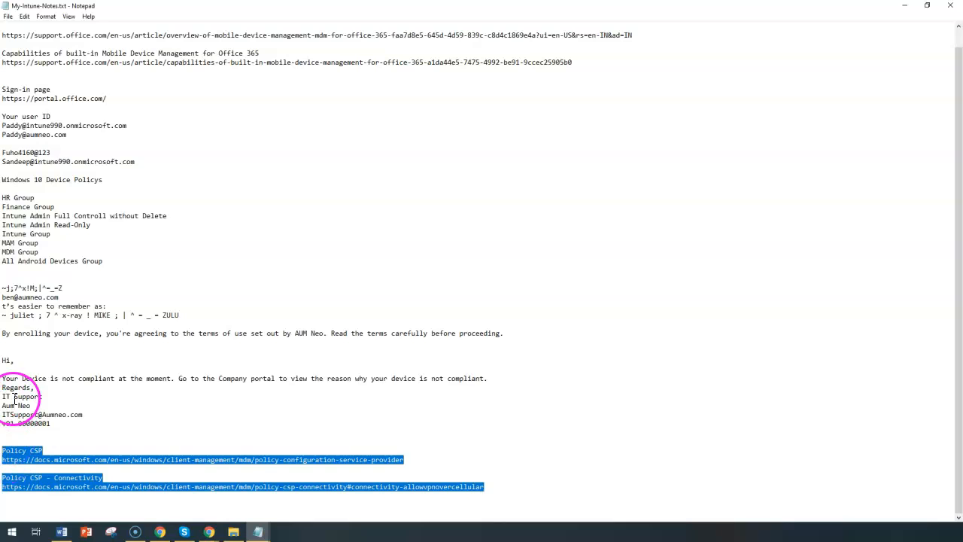